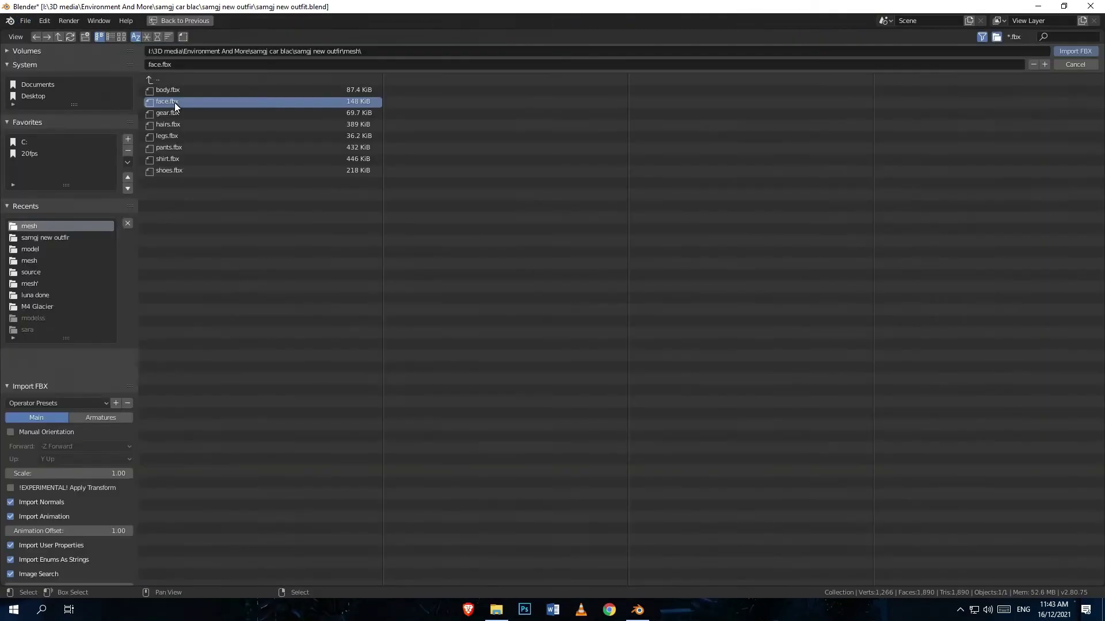
Step: Import gear.fbx from the mesh folder
double_click(174, 113)
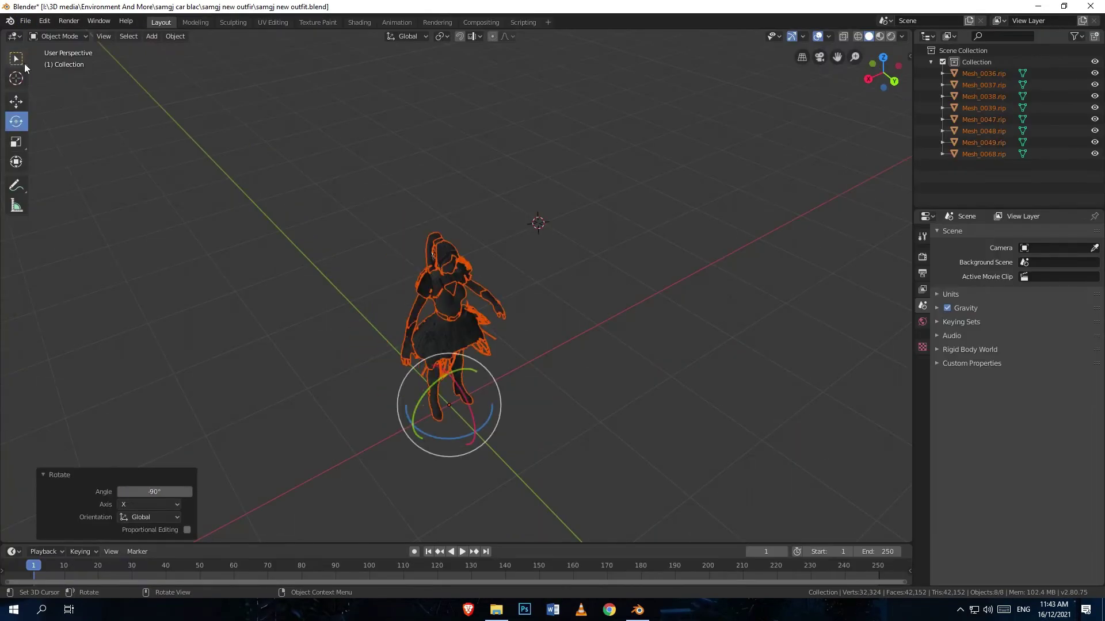
Step: Select all eight imported character meshes, adding Mesh_0037.rip last so that it is the active object
middle_click_drag(518, 288, 633, 288)
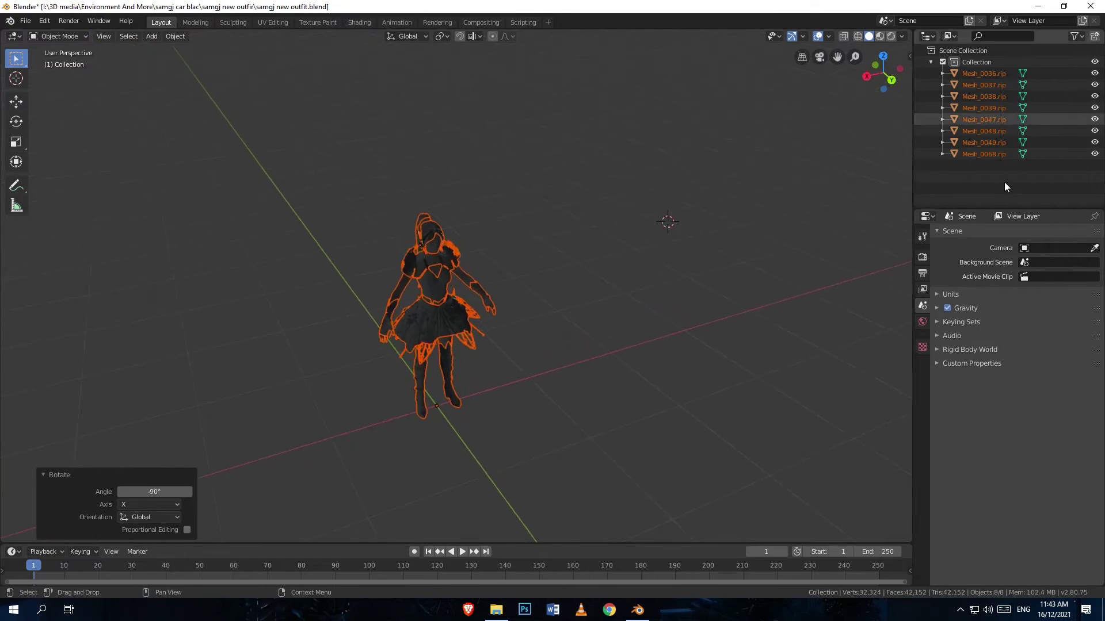
left_click(989, 159)
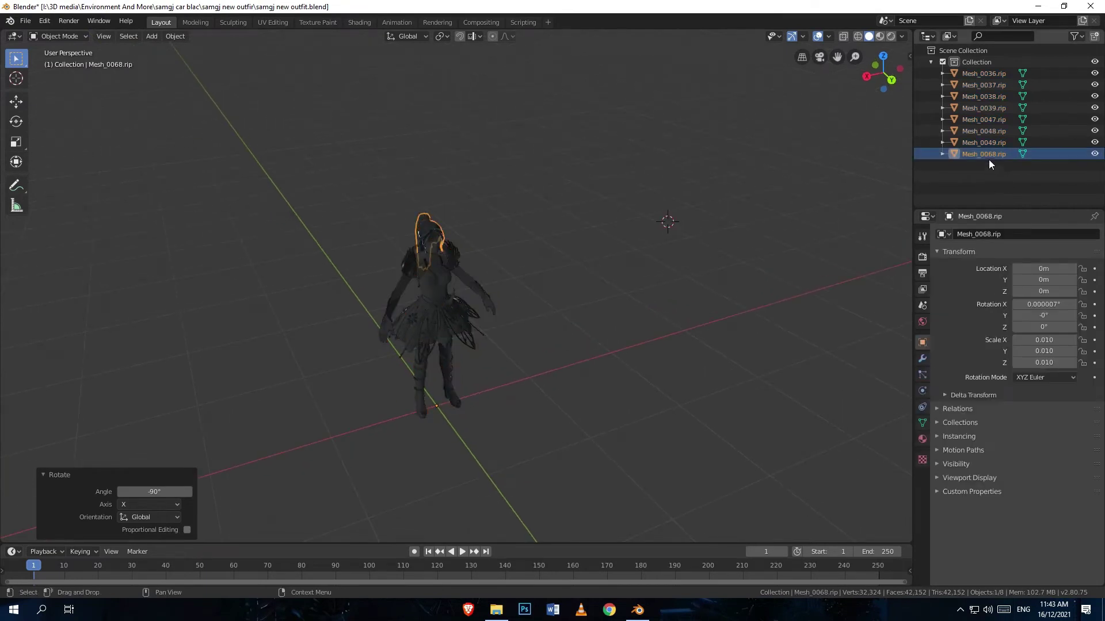
left_click(990, 74, "ctrl")
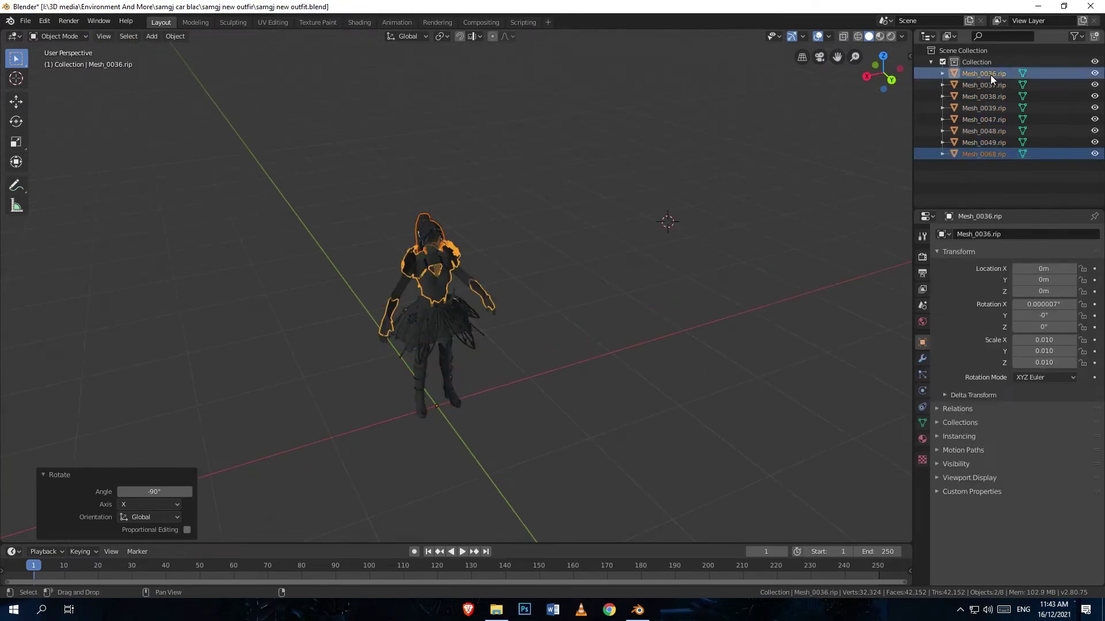
left_click(989, 108, "ctrl")
left_click(989, 131, "ctrl")
left_click(988, 142, "ctrl")
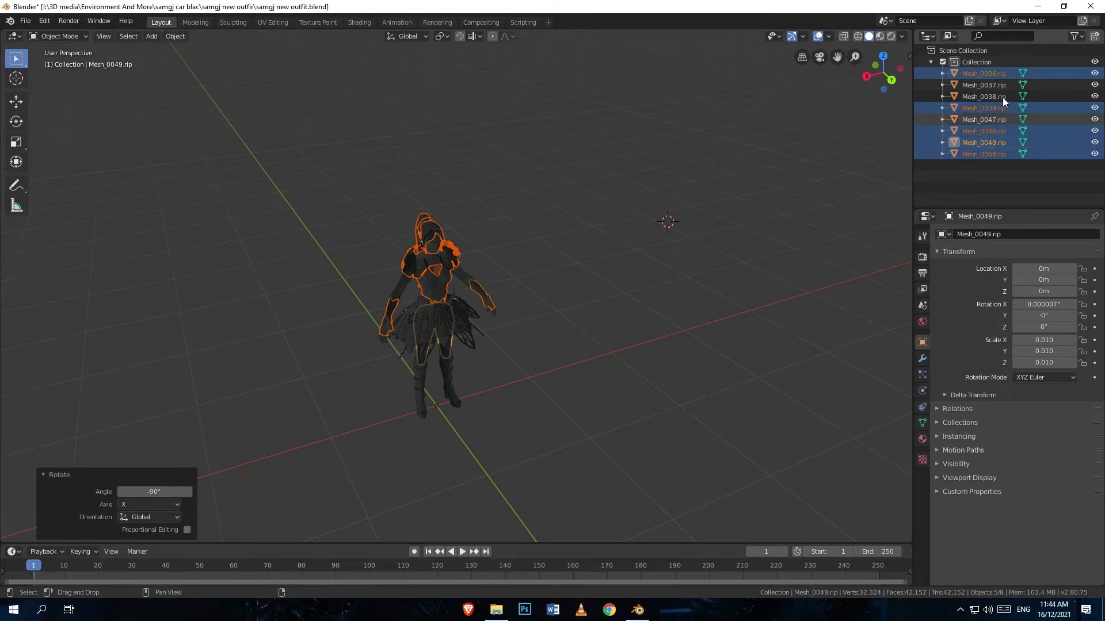
left_click(989, 121, "ctrl")
left_click(999, 95, "ctrl")
left_click(998, 86, "ctrl")
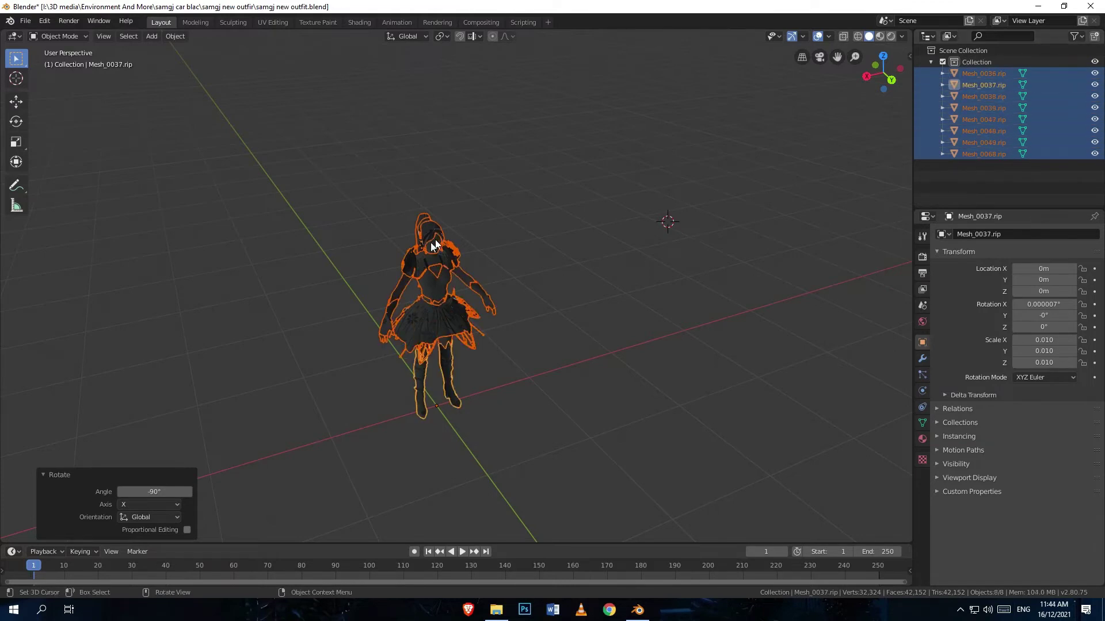
Step: Set the normals from faces on all eight meshes in Edit Mode, return to Object Mode and select only Mesh_0047.rip
left_click(76, 40)
left_click(72, 67)
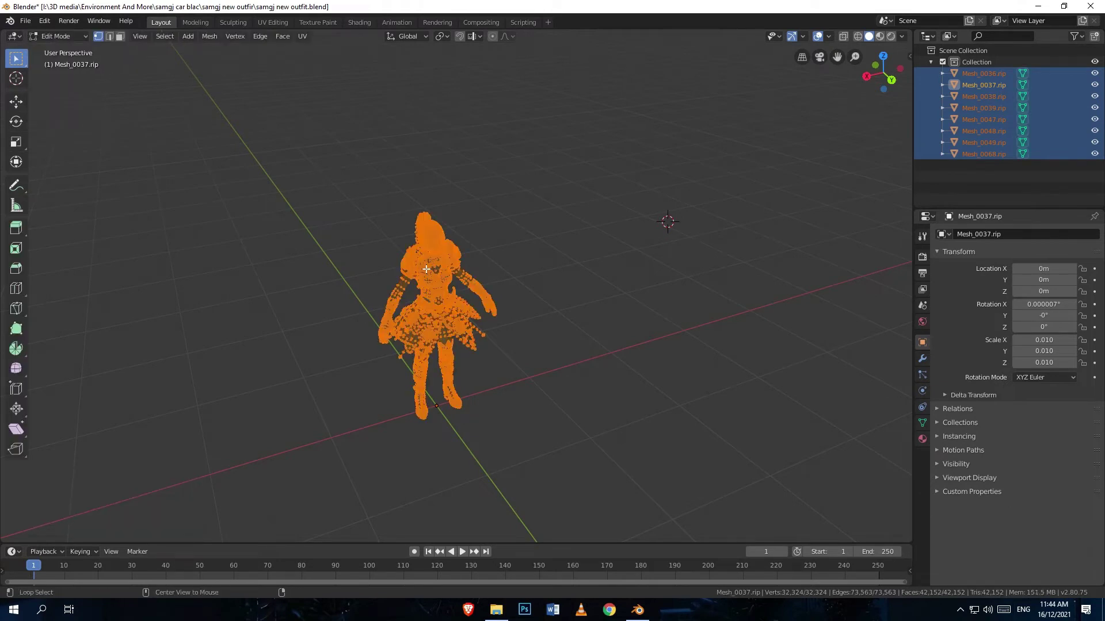
key("alt+n")
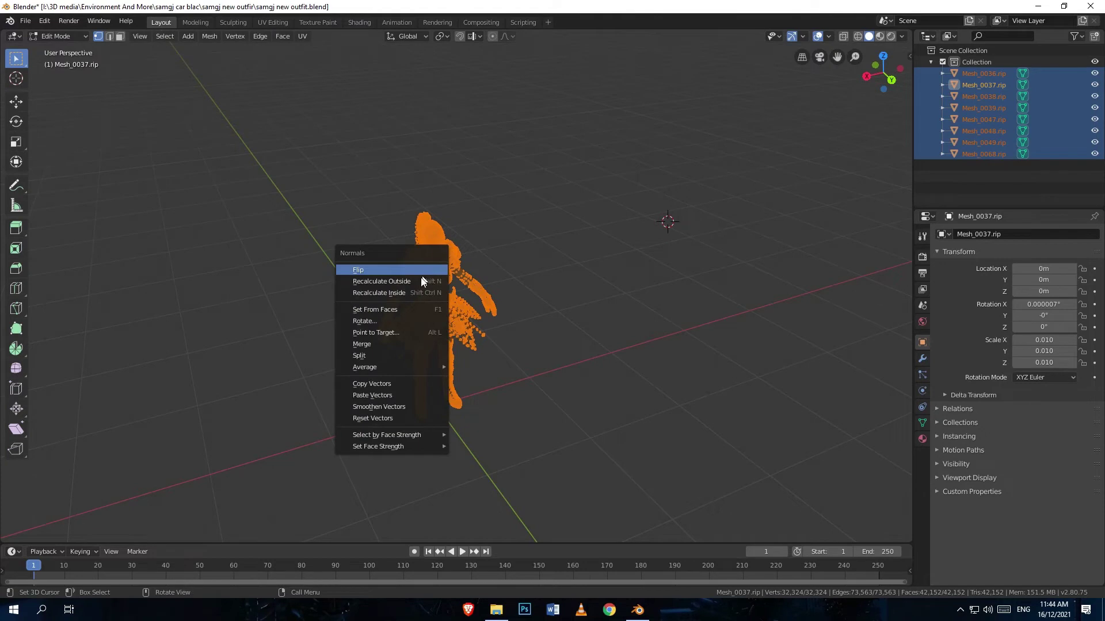
left_click(382, 309)
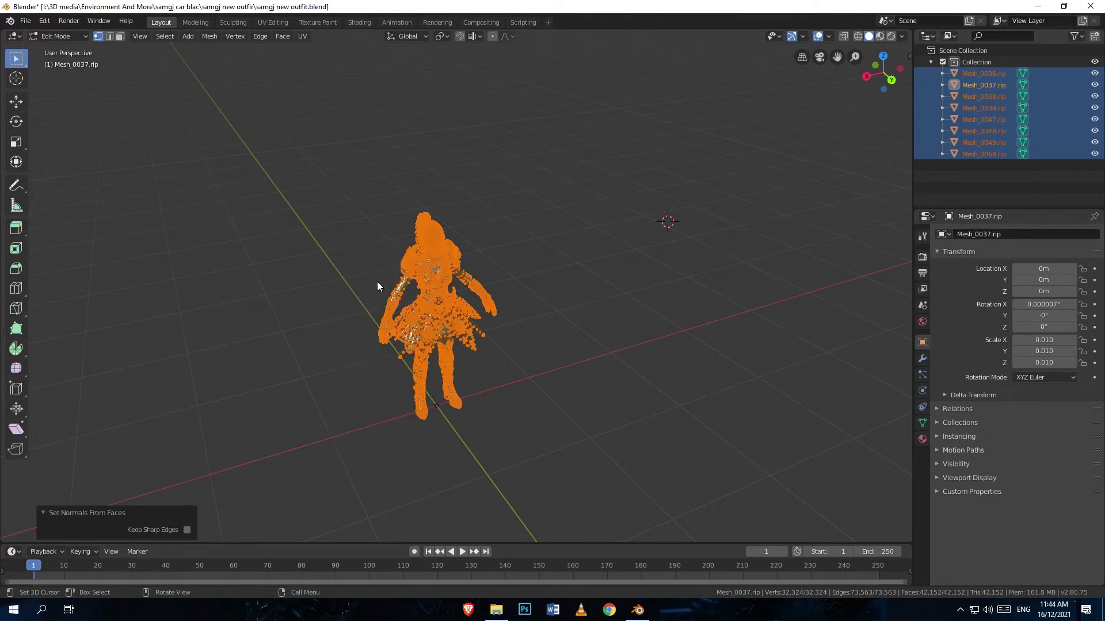
key("Tab")
left_click(378, 282)
Step: Switch to the Shading workspace and browse to the shirt folder inside the outfit's texture folder
left_click(358, 23)
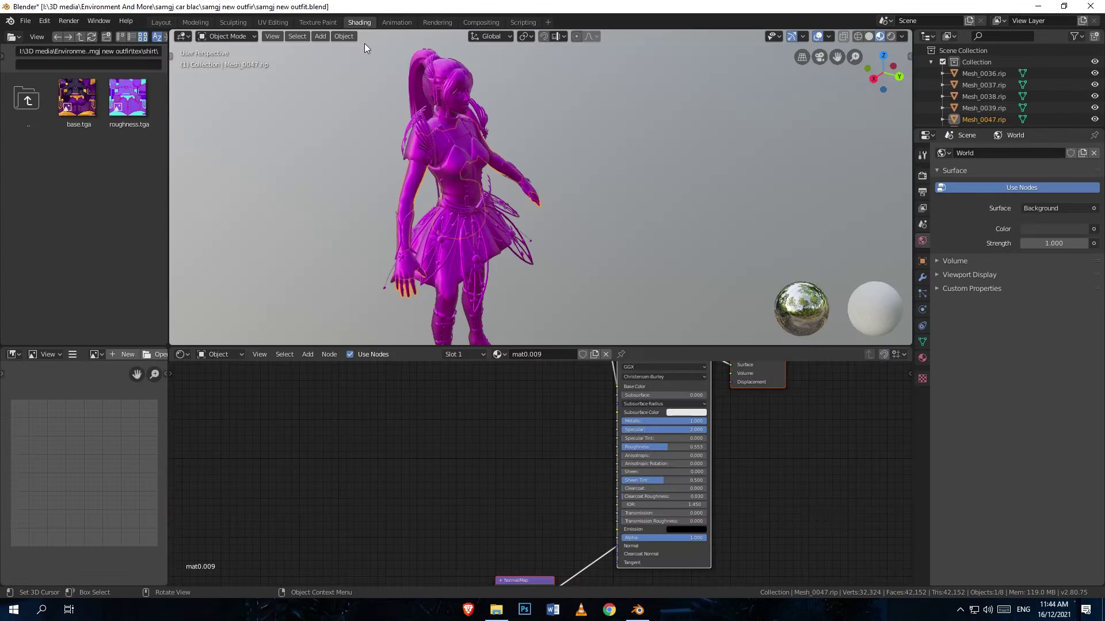
left_click(80, 37)
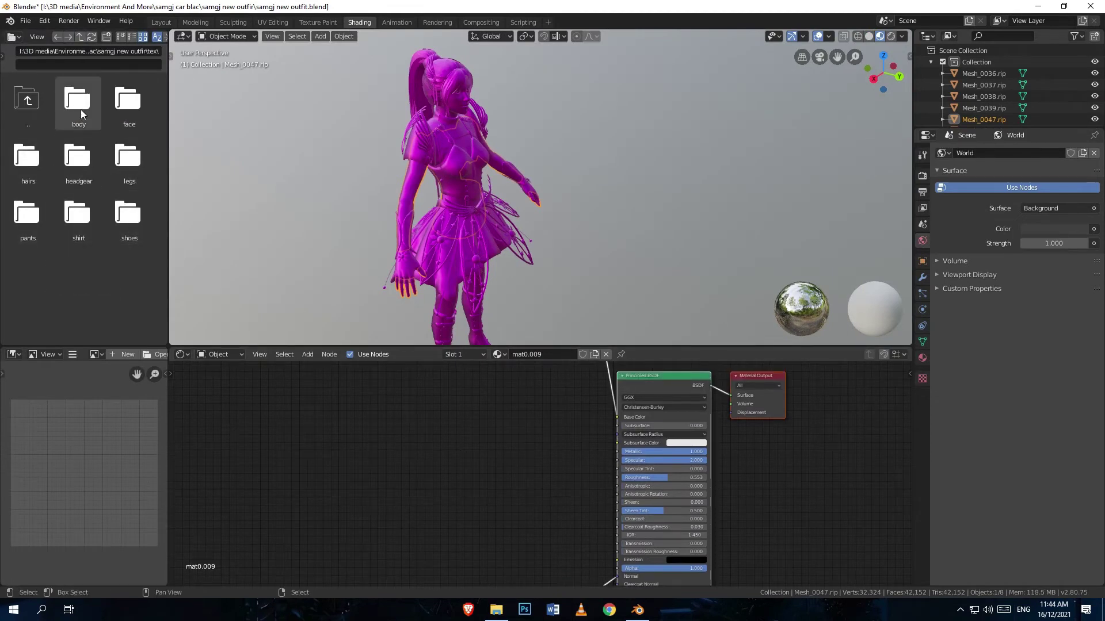
double_click(97, 211)
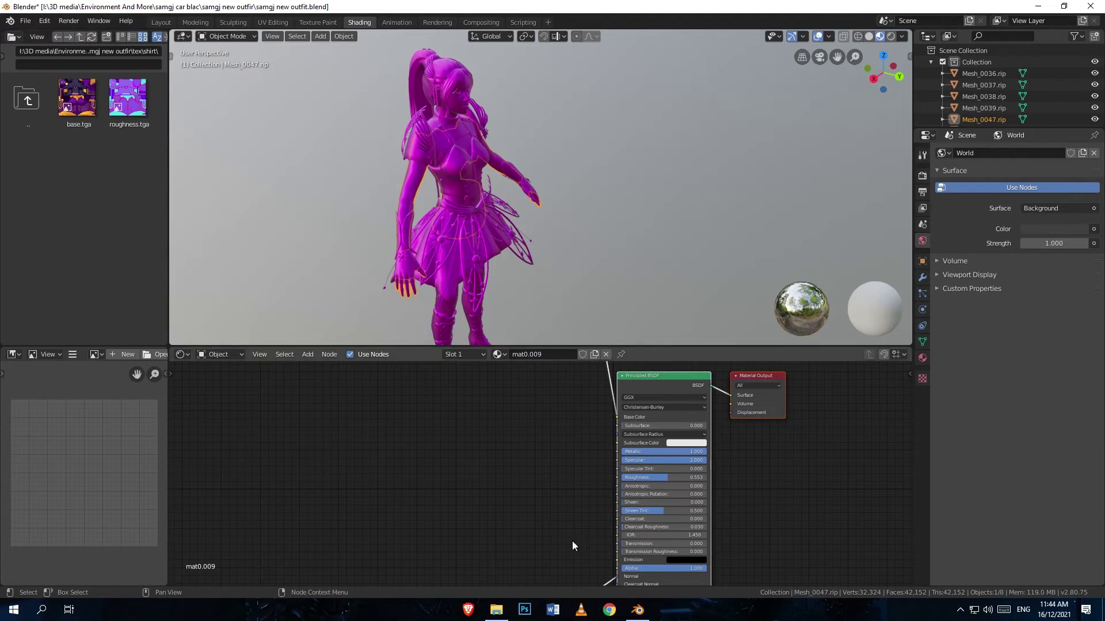
left_click_drag(74, 99, 615, 429)
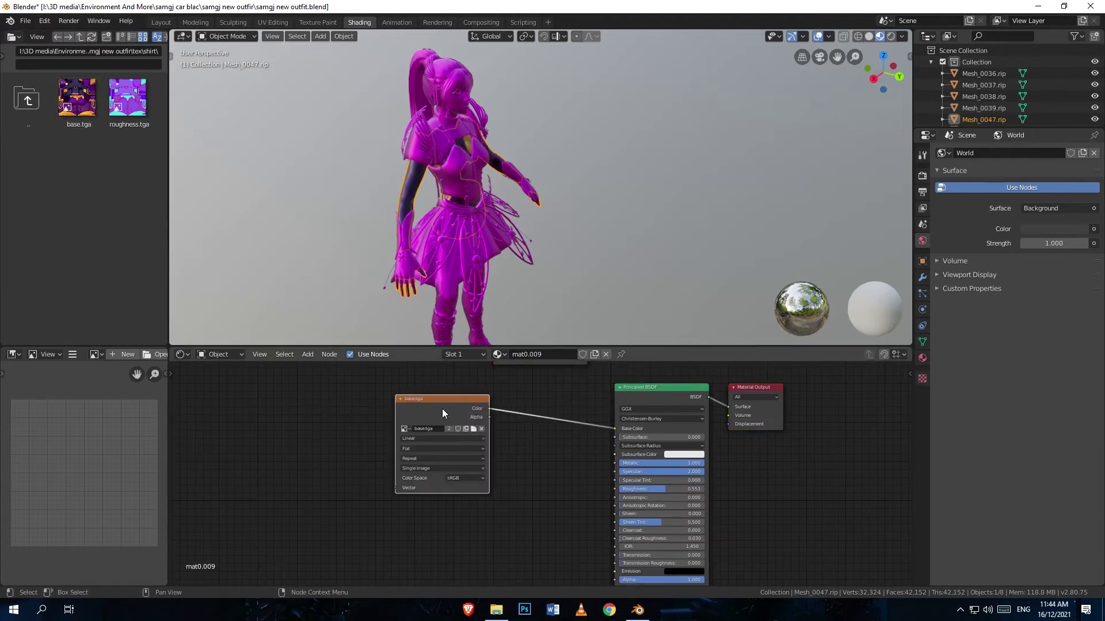
left_click_drag(443, 410, 435, 395)
key("ctrl+z")
key("ctrl+z")
key("ctrl+z")
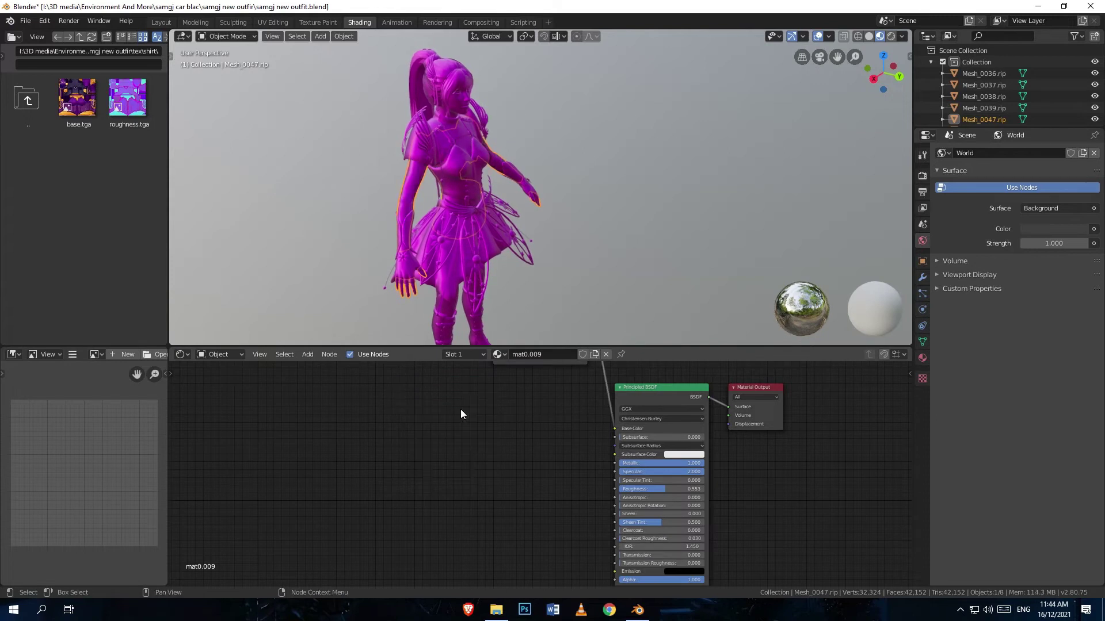
Step: Add the shirt's base.tga to the material of Mesh_0036.rip, connect its Color to Base Color and save the file
left_click(984, 78)
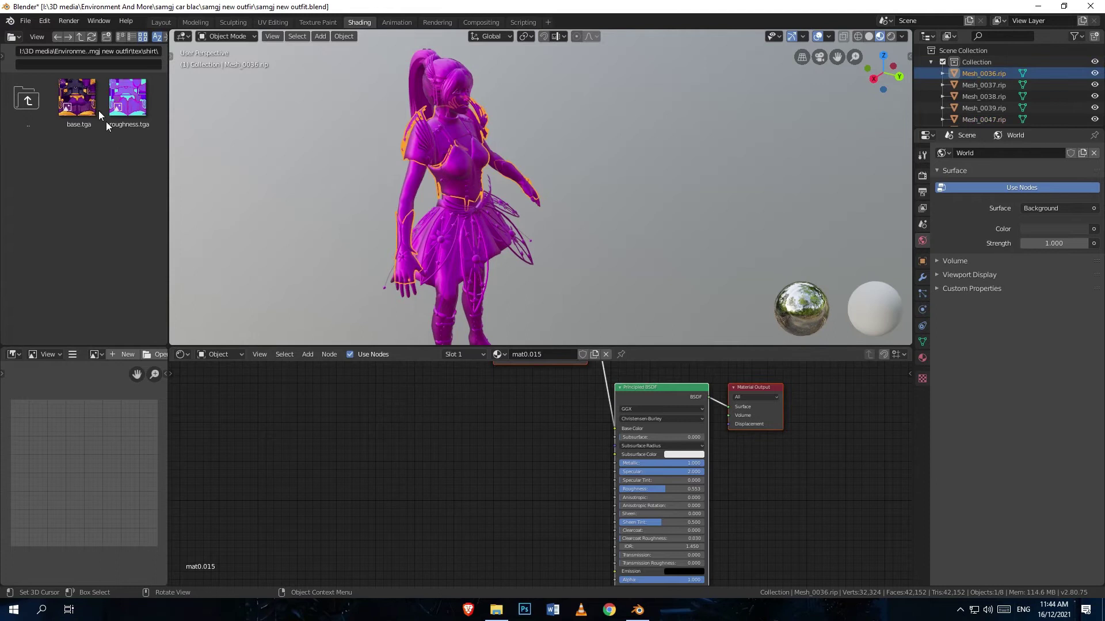
left_click_drag(77, 100, 169, 313)
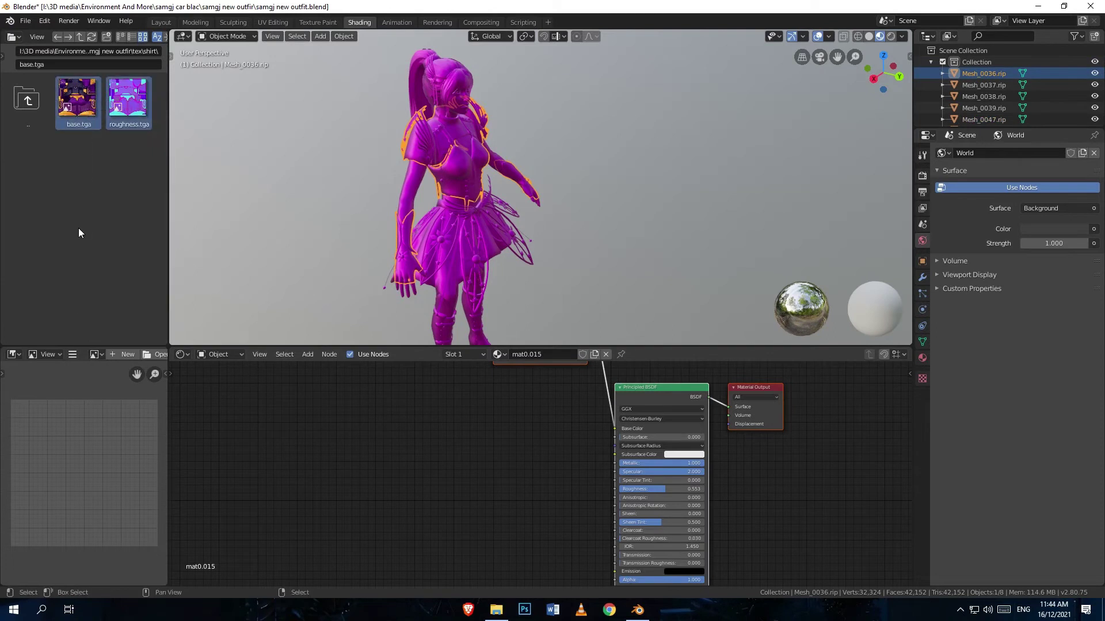
left_click(78, 104)
left_click_drag(78, 104, 397, 409)
left_click_drag(483, 415, 615, 429)
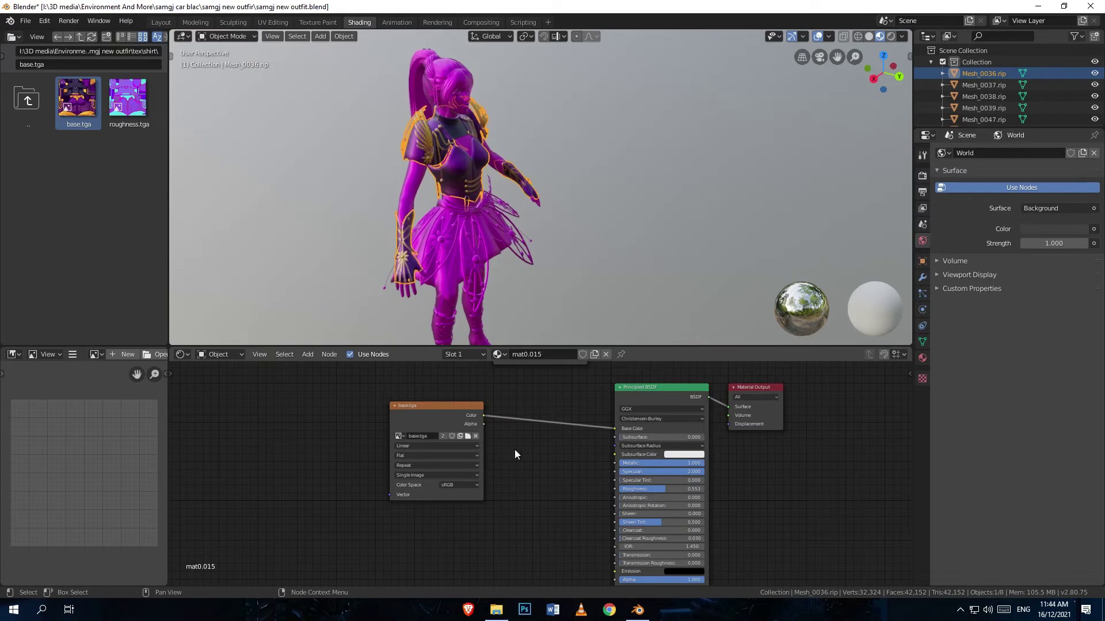
scroll(534, 464, "down", 2)
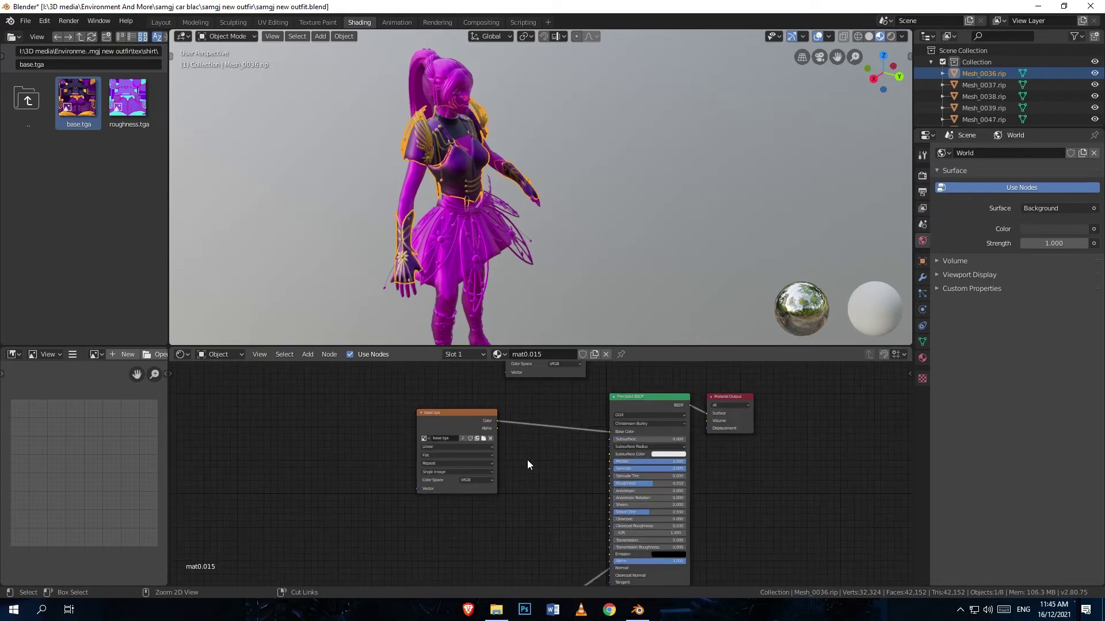
key("ctrl+s")
Step: Move the base.tga node clear of the old Diffuse Texture node and delete that old node
left_click_drag(455, 415, 452, 376)
middle_click_drag(548, 433, 600, 495)
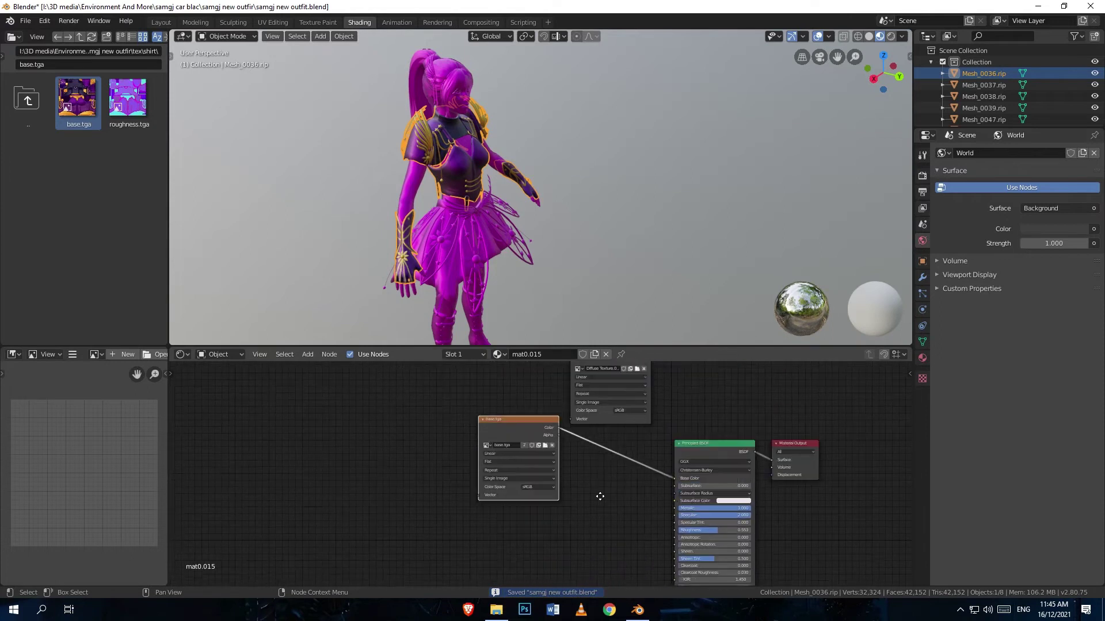
left_click_drag(513, 422, 475, 383)
left_click(610, 421)
key("x")
left_click_drag(493, 454, 521, 434)
left_click(521, 431)
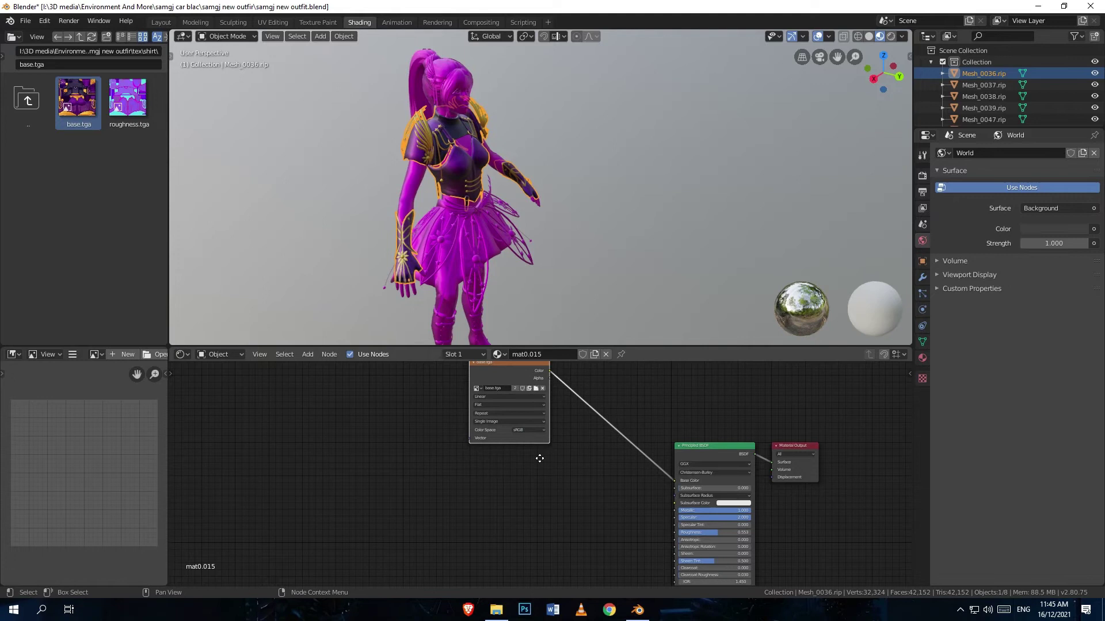
Step: Add the shirt's roughness.tga as an image texture node and place a Separate RGB node beside it
middle_click_drag(540, 456, 575, 426)
left_click_drag(134, 101, 262, 361)
left_click_drag(218, 325, 355, 466)
key("shift+a")
left_click(455, 464)
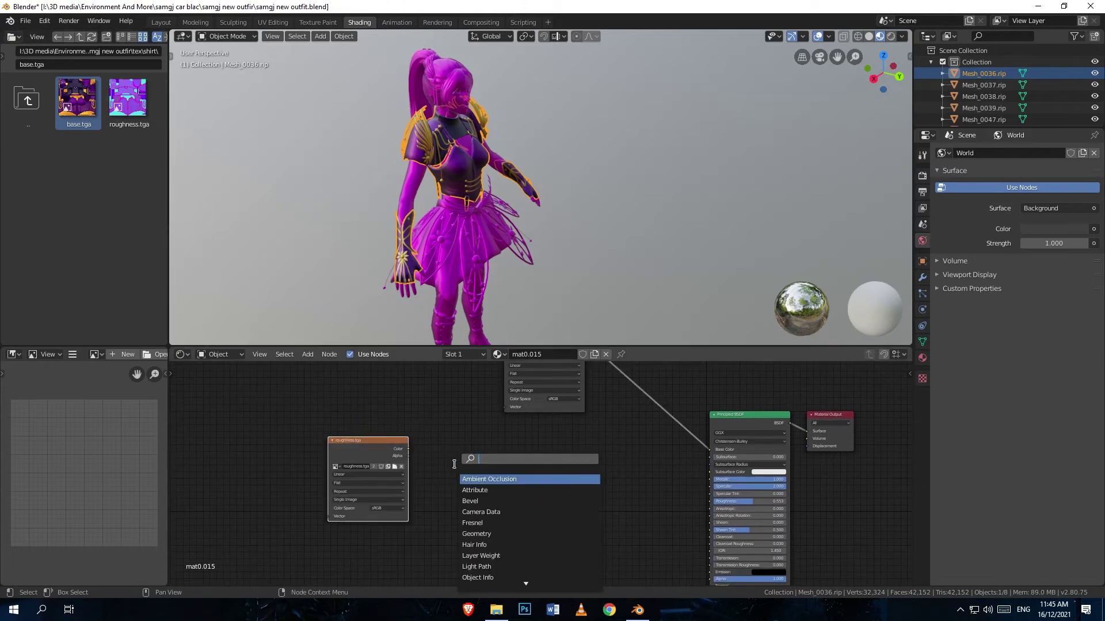
type("rgb")
left_click(493, 533)
left_click(460, 454)
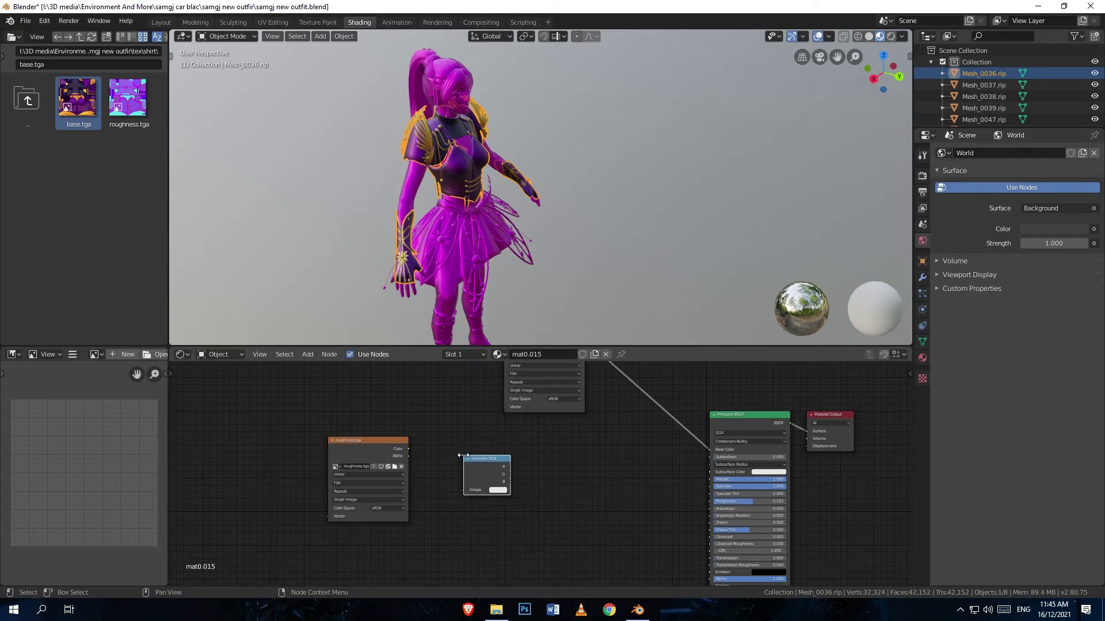
Step: Add an RGB Curves node and route the Color of roughness.tga through it into the Separate RGB image input
key("shift+a")
left_click(420, 464)
type("rgb")
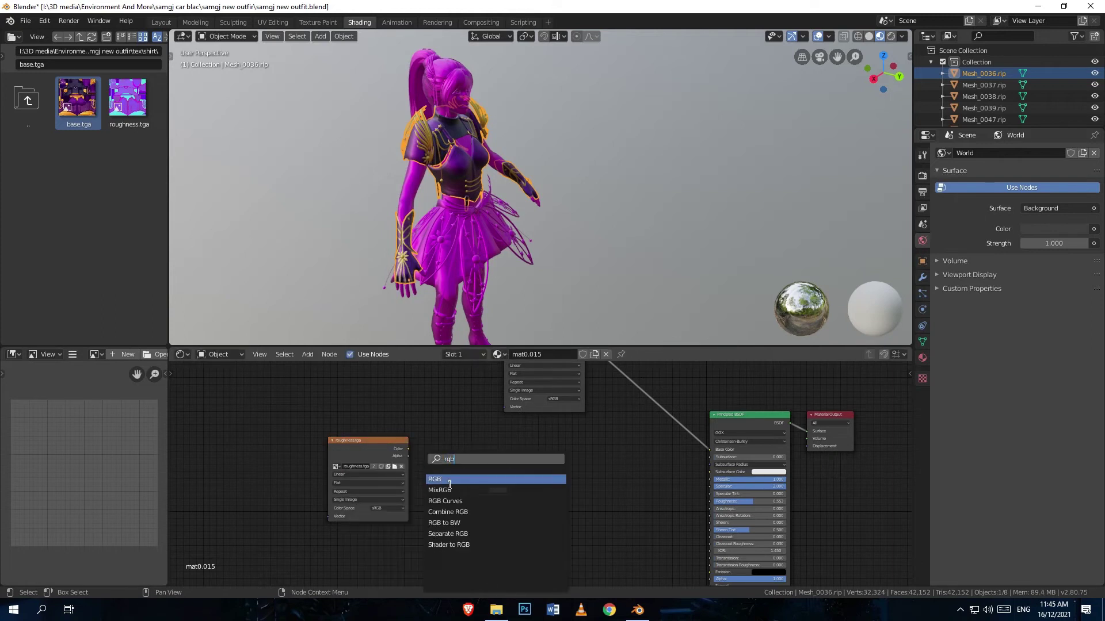
left_click(456, 501)
left_click(413, 456)
left_click_drag(500, 478, 572, 476)
left_click_drag(408, 448, 536, 487)
left_click_drag(453, 482, 470, 475)
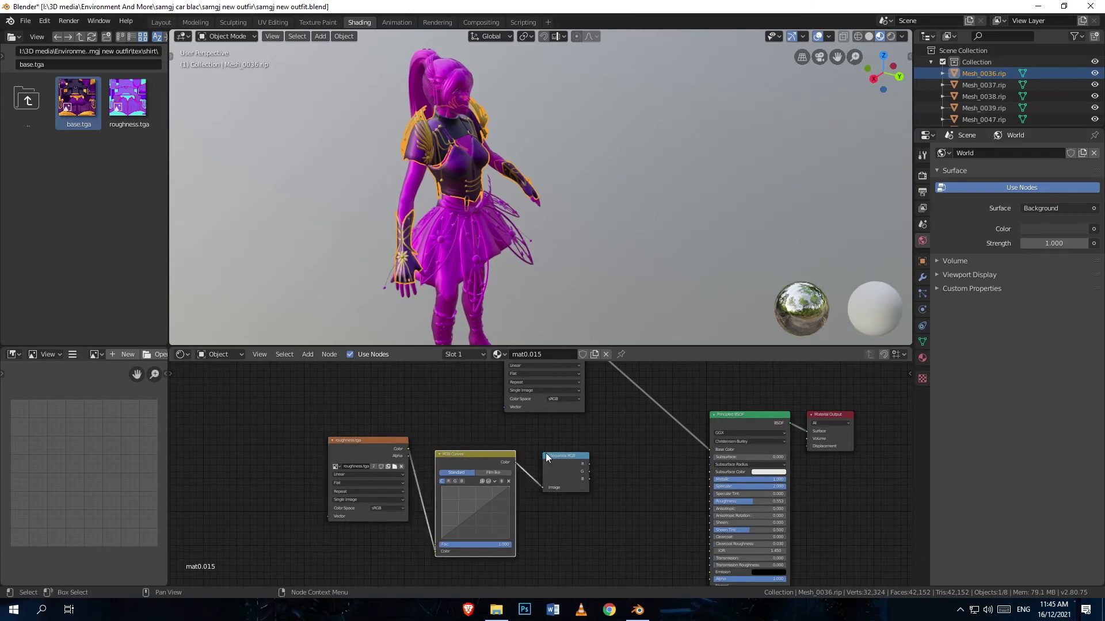
left_click_drag(362, 452, 333, 447)
left_click_drag(451, 460, 429, 450)
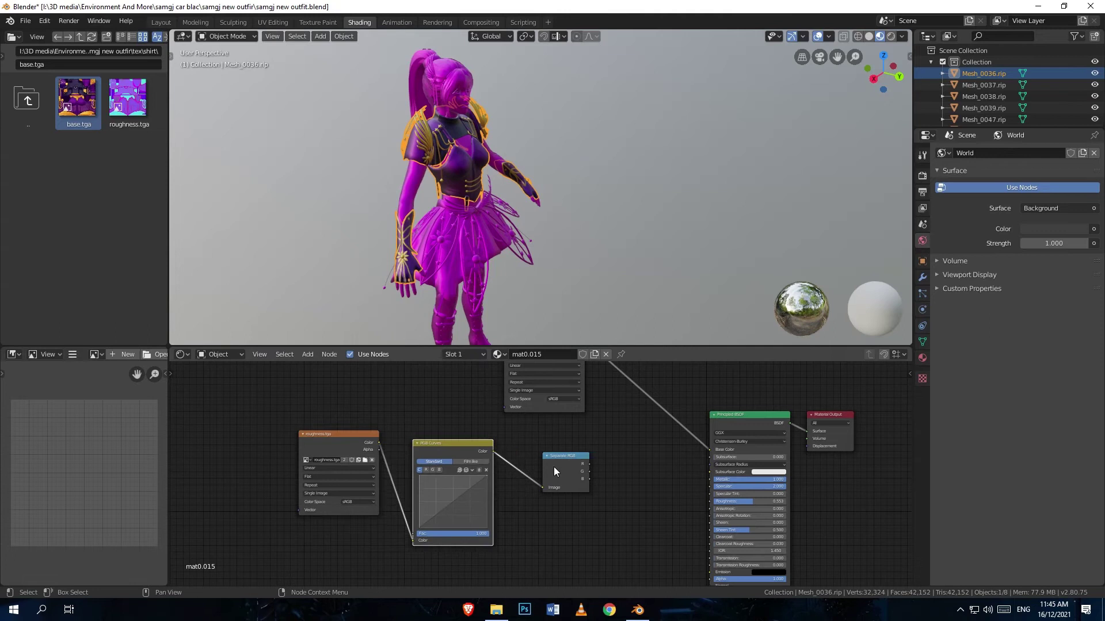
Step: Connect the Separate RGB outputs to the Principled BSDF: G to Roughness, B to Metallic and R to Specular
left_click_drag(555, 467, 758, 512)
scroll(539, 460, "up", 2)
key("shift+a")
key("Escape")
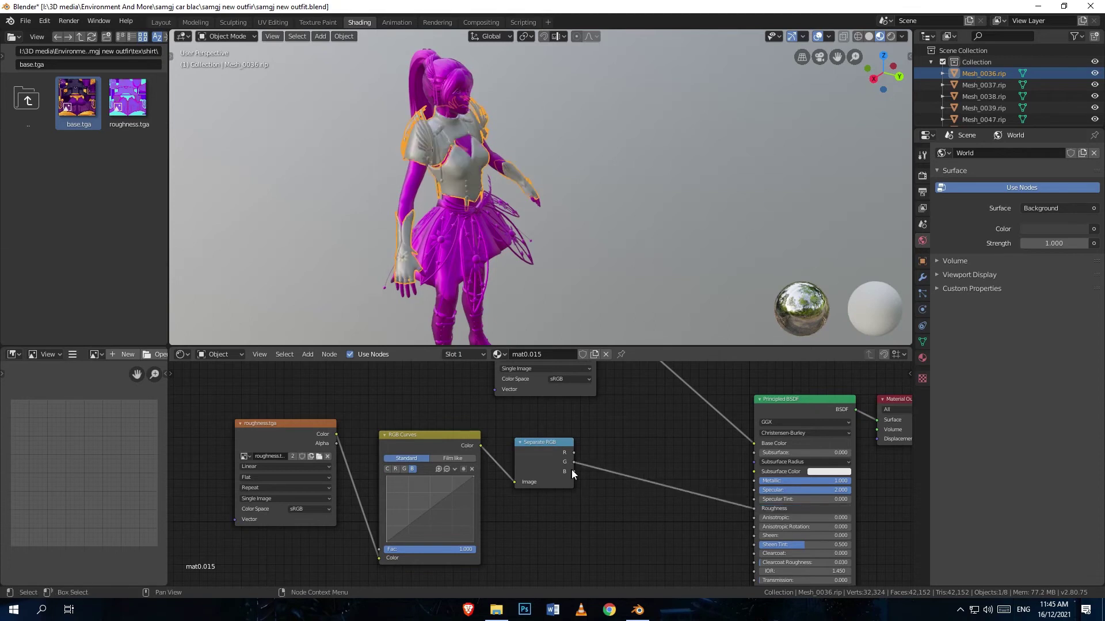
left_click_drag(574, 472, 674, 474)
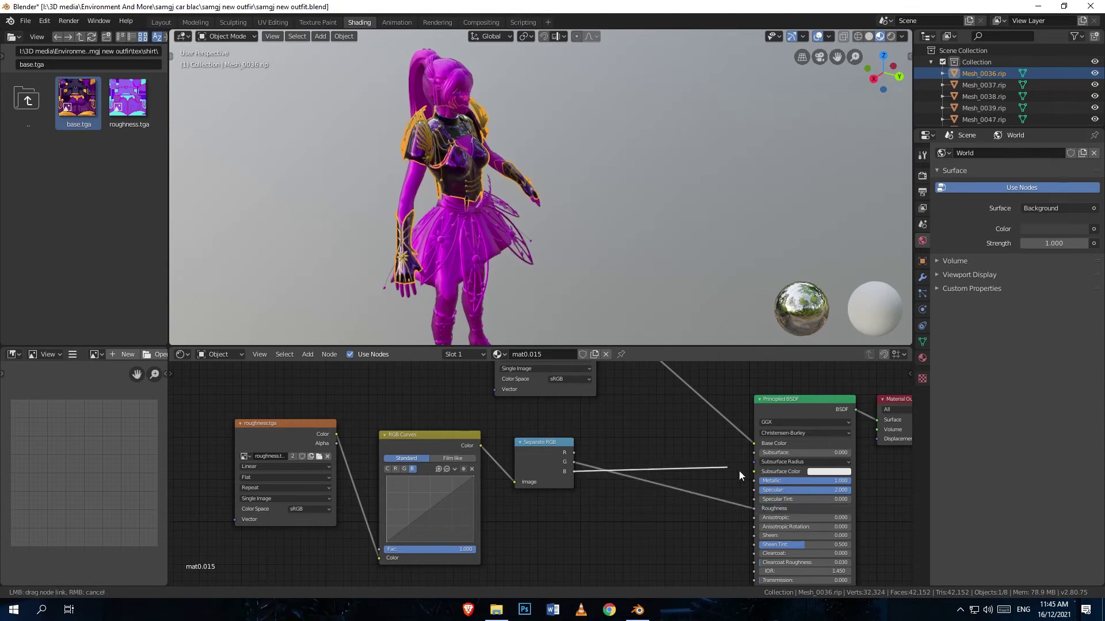
left_click_drag(755, 482, 755, 481)
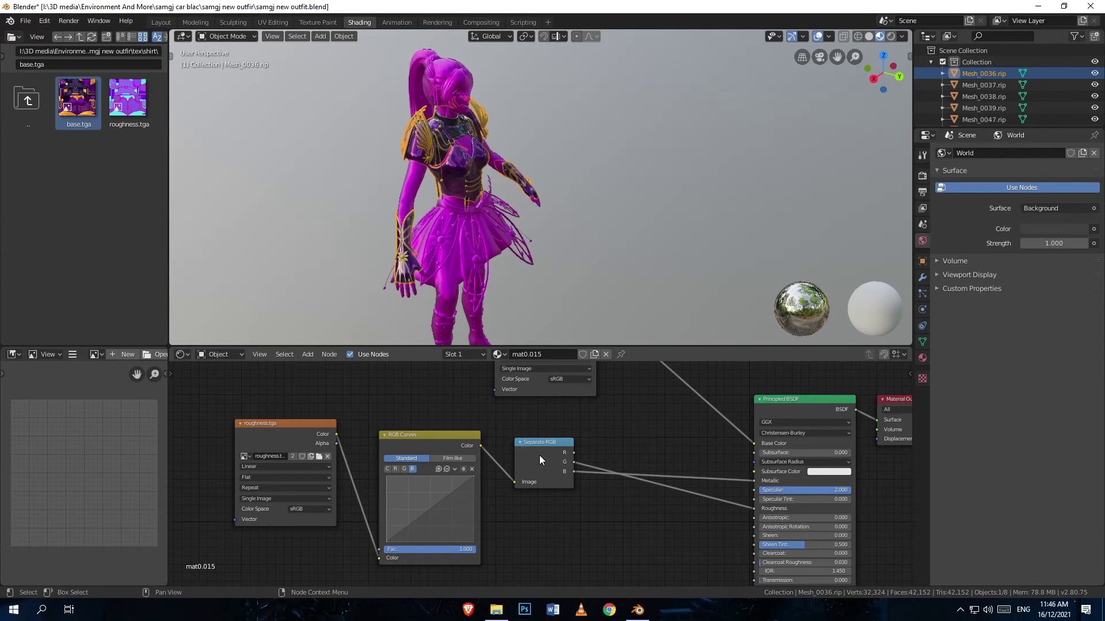
left_click_drag(541, 454, 593, 475)
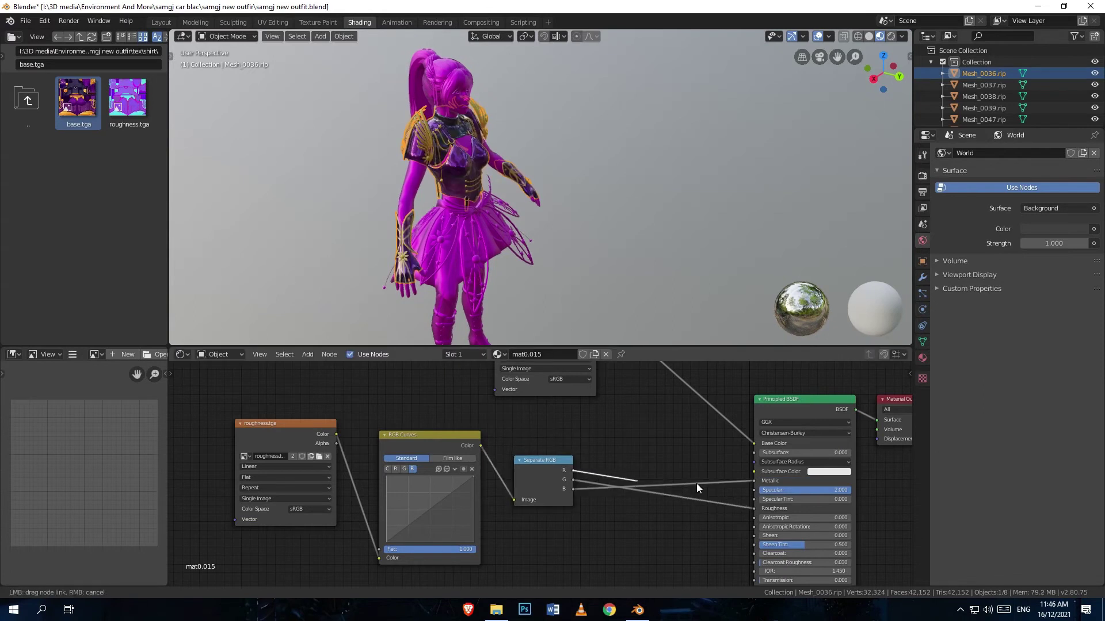
left_click_drag(751, 488, 754, 490)
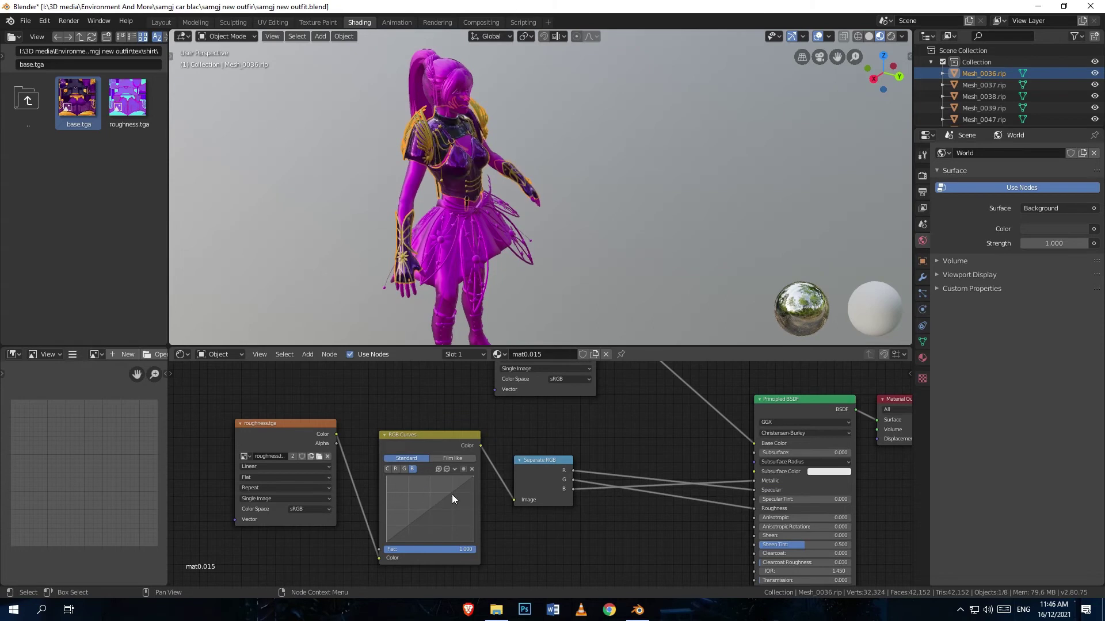
Step: Shape the RGB Curves into an S with points near 0.70, 0.82 and 0.32, 0.12, and save the file
left_click_drag(453, 491, 447, 488)
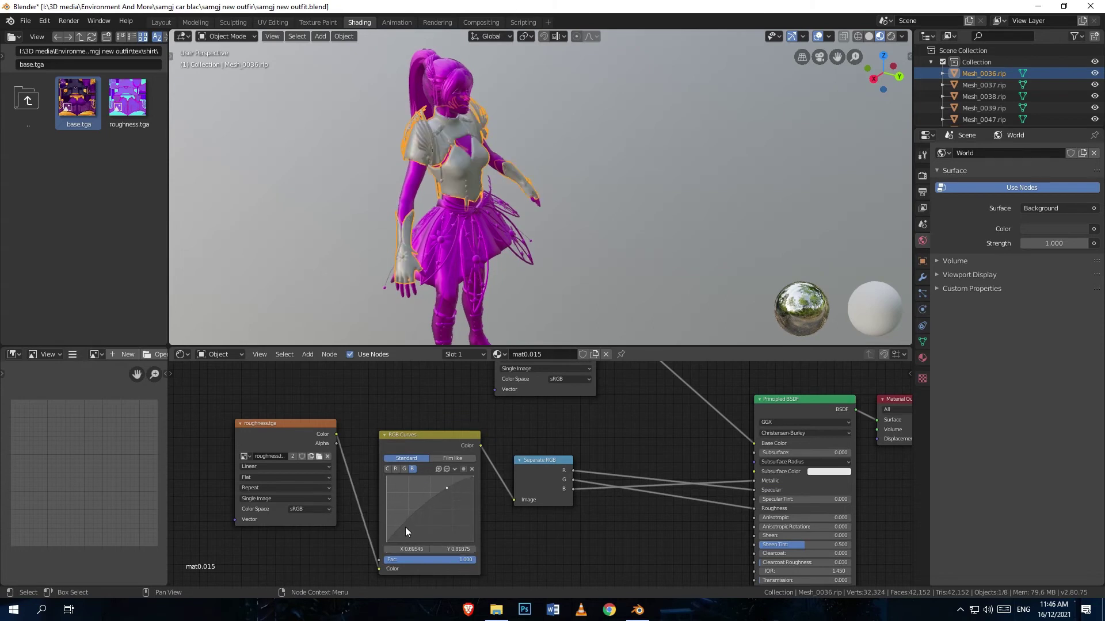
left_click_drag(403, 521, 414, 535)
key("ctrl+s")
Step: Insert an Invert node on the link from Separate RGB's G output to Roughness
key("shift+a")
left_click(551, 461)
type("i")
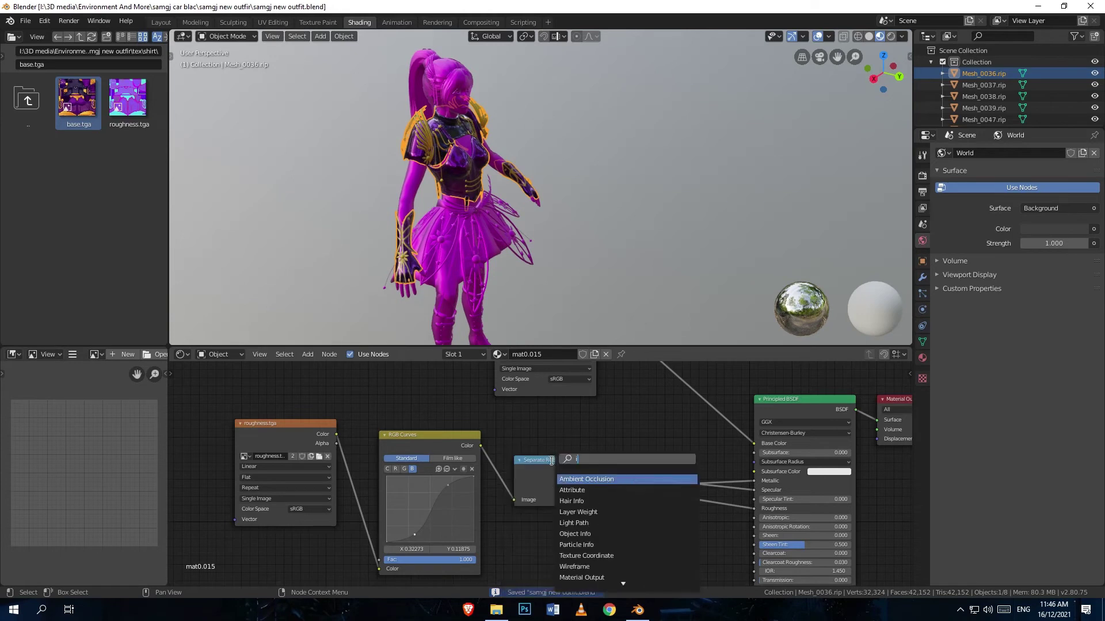
type("nv")
key("Return")
left_click(692, 504)
Step: Insert a ColorRamp node between Separate RGB's G output and the Invert node
key("shift+a")
left_click(569, 460)
type("col")
key("Return")
left_click(611, 504)
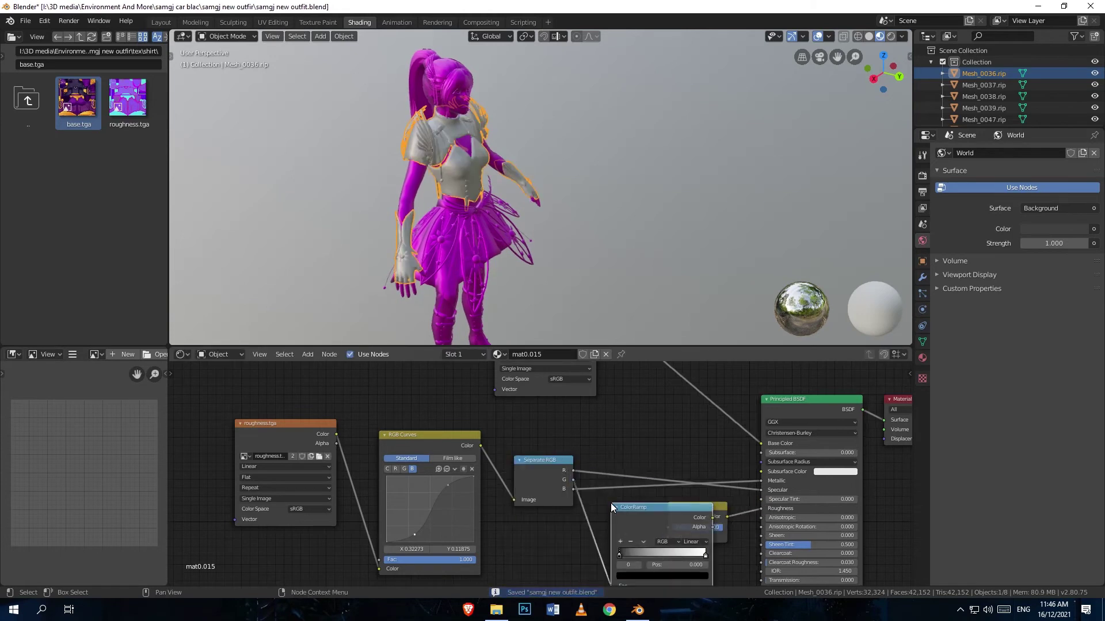
left_click(611, 504)
scroll(646, 446, "down", 4)
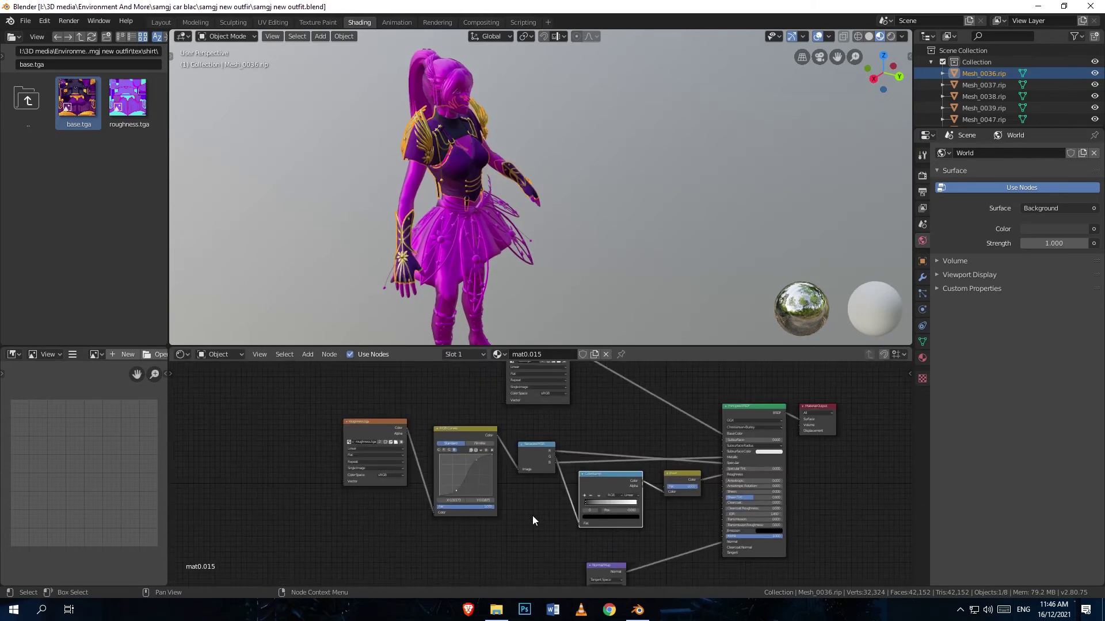
middle_click_drag(532, 521, 535, 514)
Step: Minimize the open windows and launch Photoshop
left_click(1038, 6)
left_click(1038, 6)
left_click(531, 611)
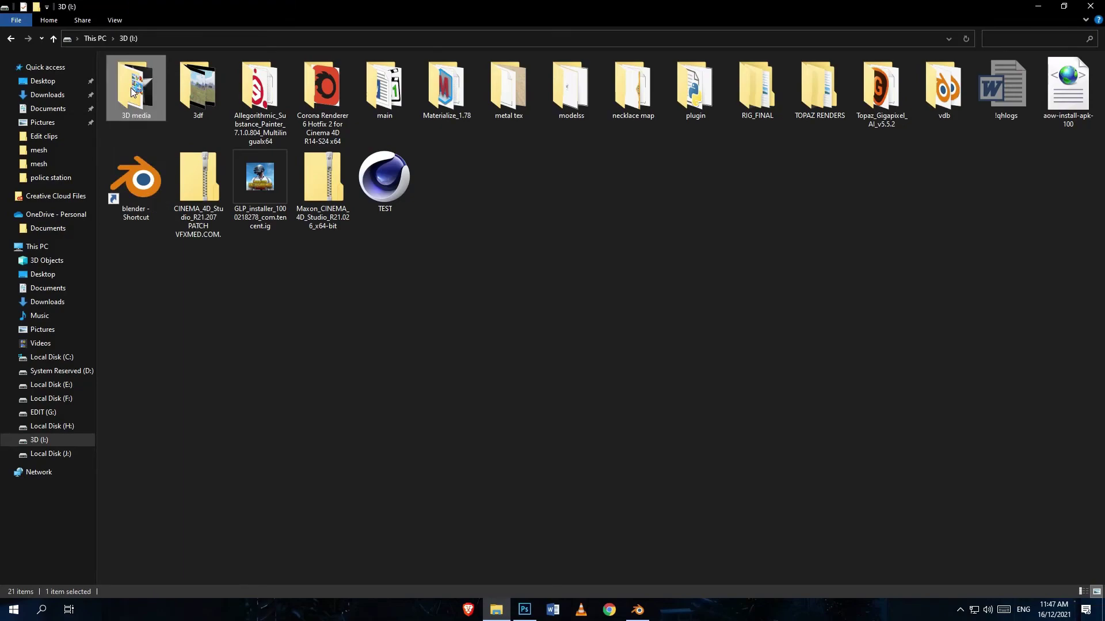
Step: Browse from 3D media through Environment And More, samgj car blac, samgj new outfir and tex to the shirt texture folder
double_click(132, 92)
double_click(152, 77)
double_click(144, 138)
left_click(152, 99)
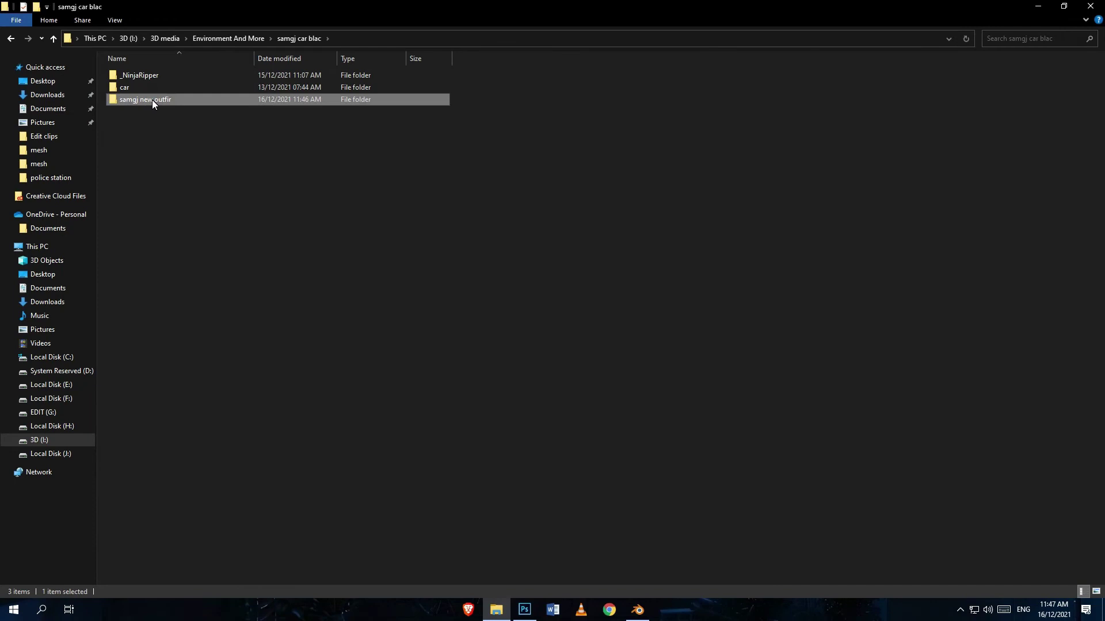
double_click(152, 99)
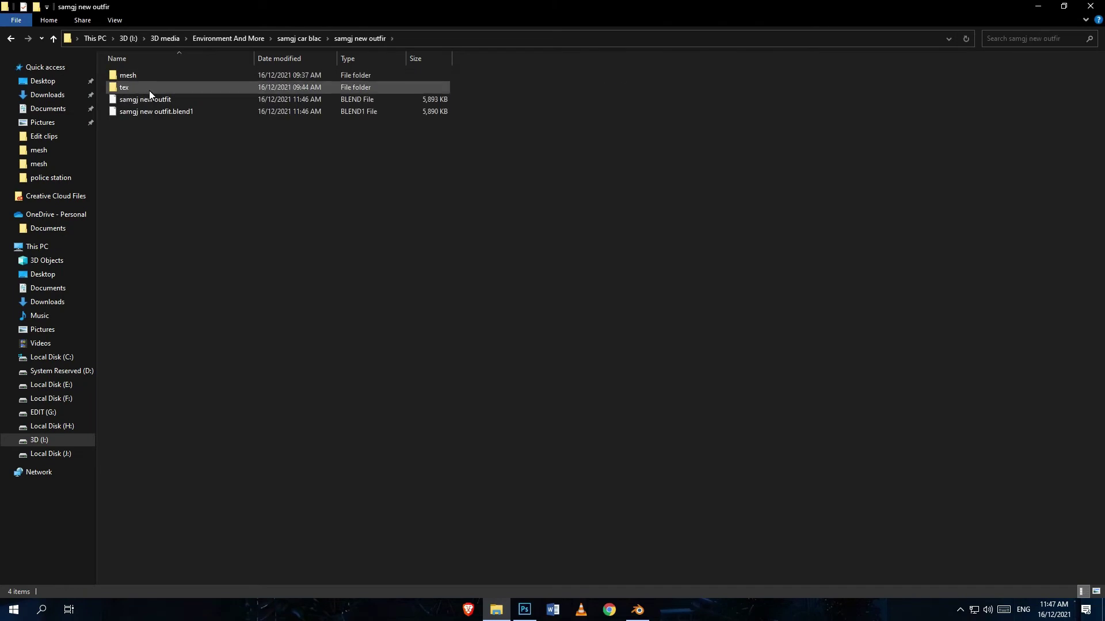
left_click(149, 87)
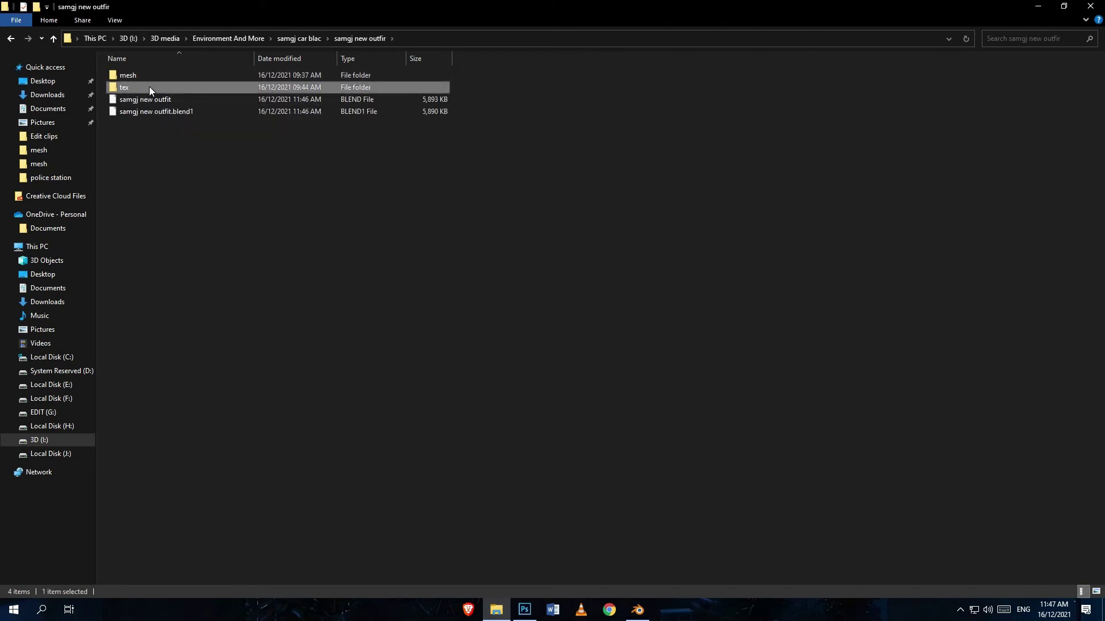
double_click(150, 87)
left_click(157, 148)
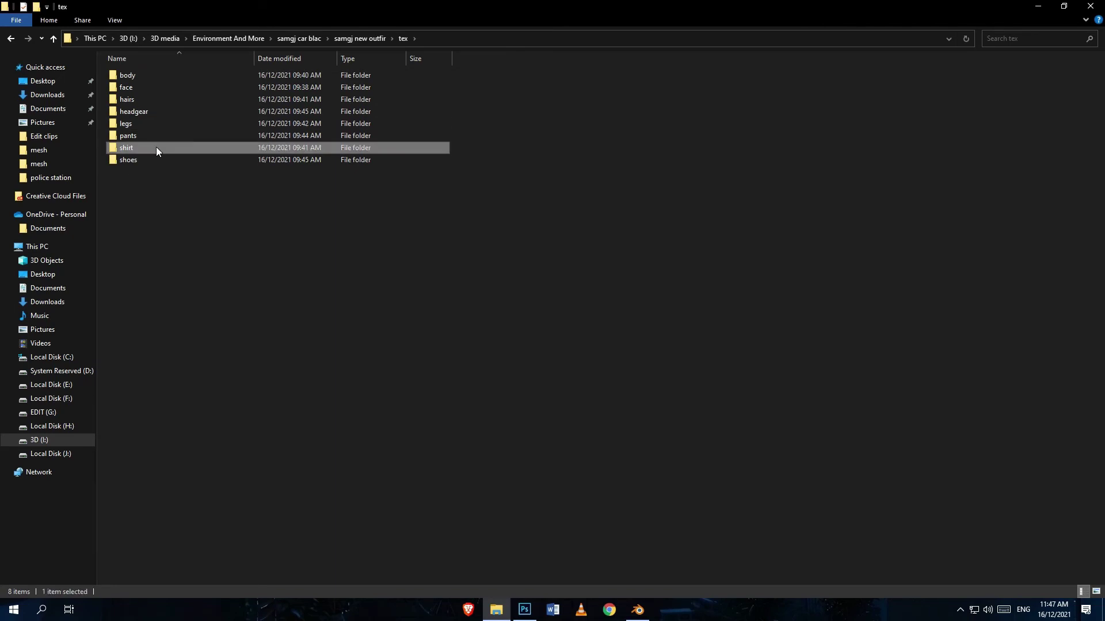
double_click(156, 148)
Step: Restore the folder window to a smaller size and open the shirt's base.tga in Photoshop
double_click(432, 5)
left_click(585, 172)
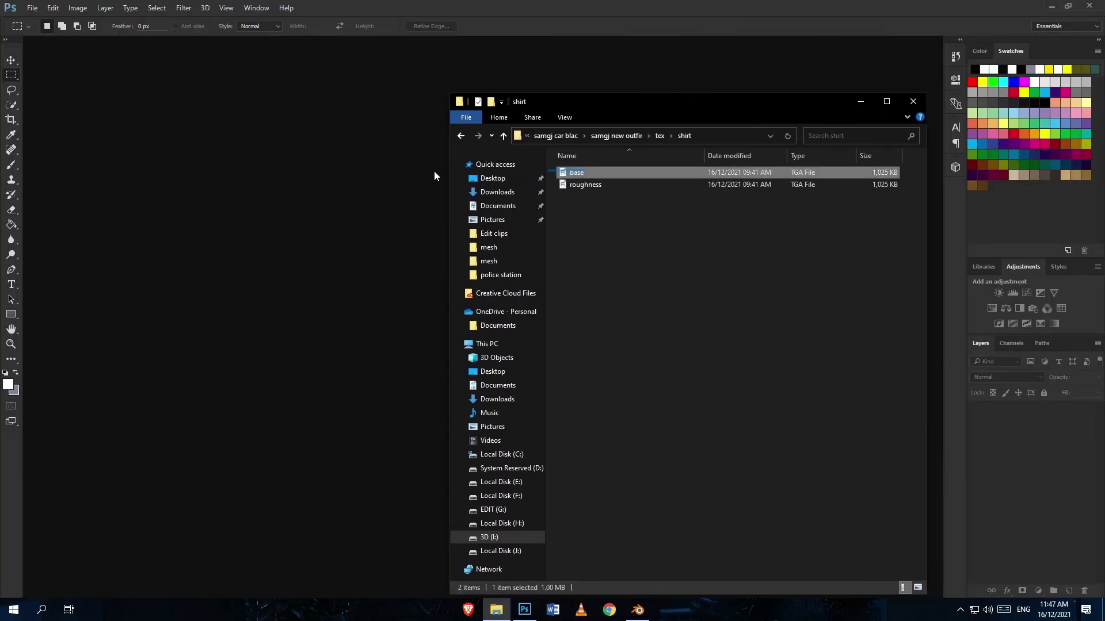
left_click_drag(592, 172, 328, 172)
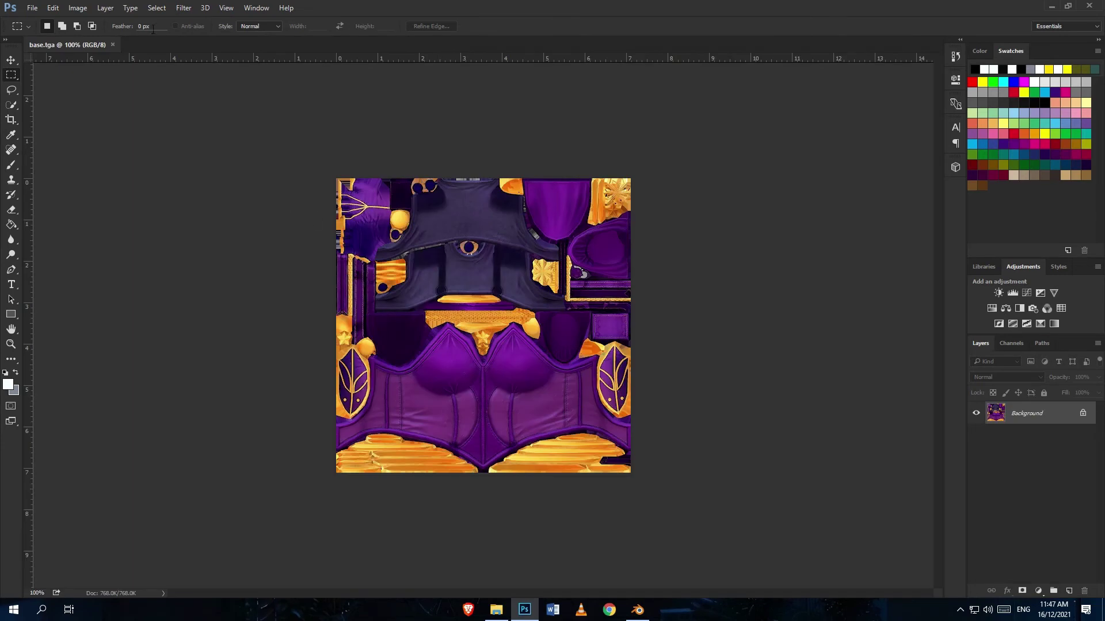
Step: Generate a normal map from the base texture with blur 0.5, detail scale 12% and contrast 5% low, 27% medium, 80% high
left_click(205, 8)
mouse_move(183, 8)
mouse_move(259, 123)
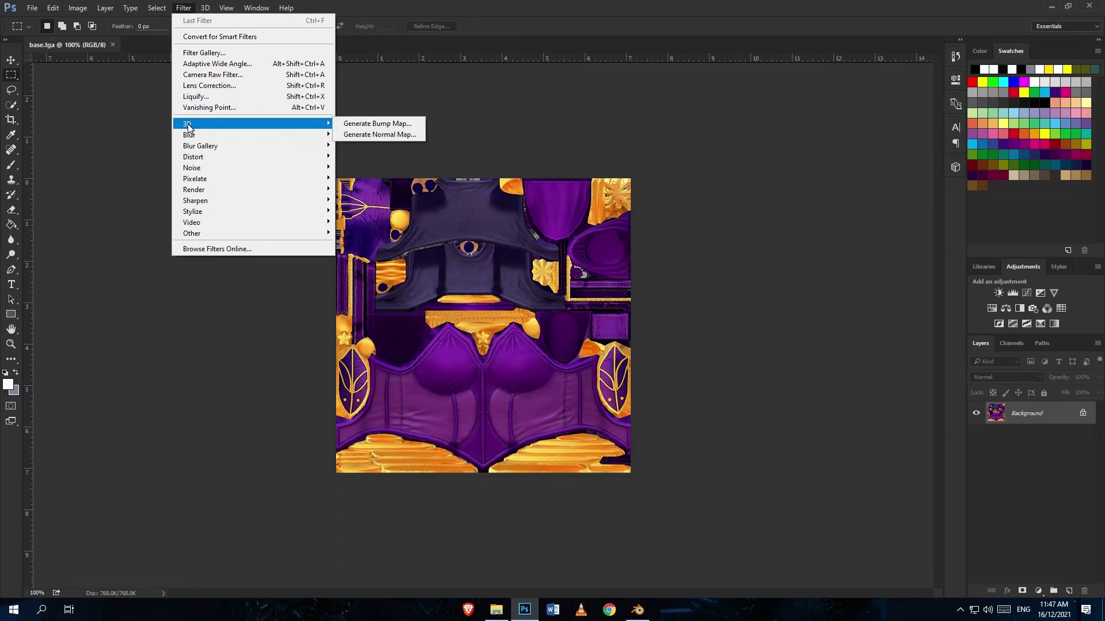
left_click(369, 134)
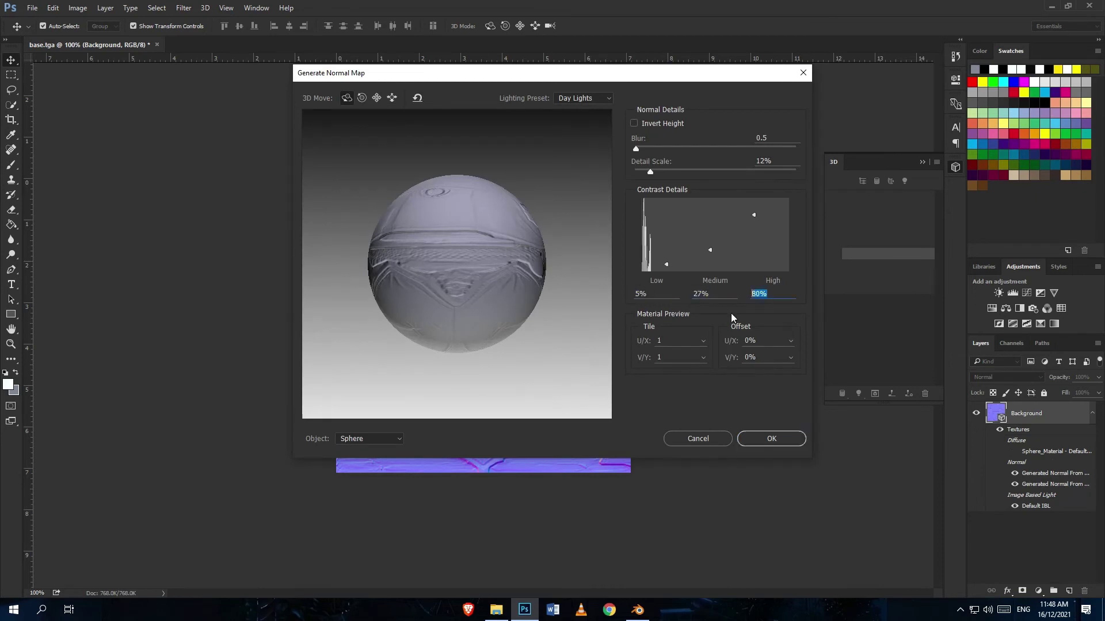
left_click(758, 440)
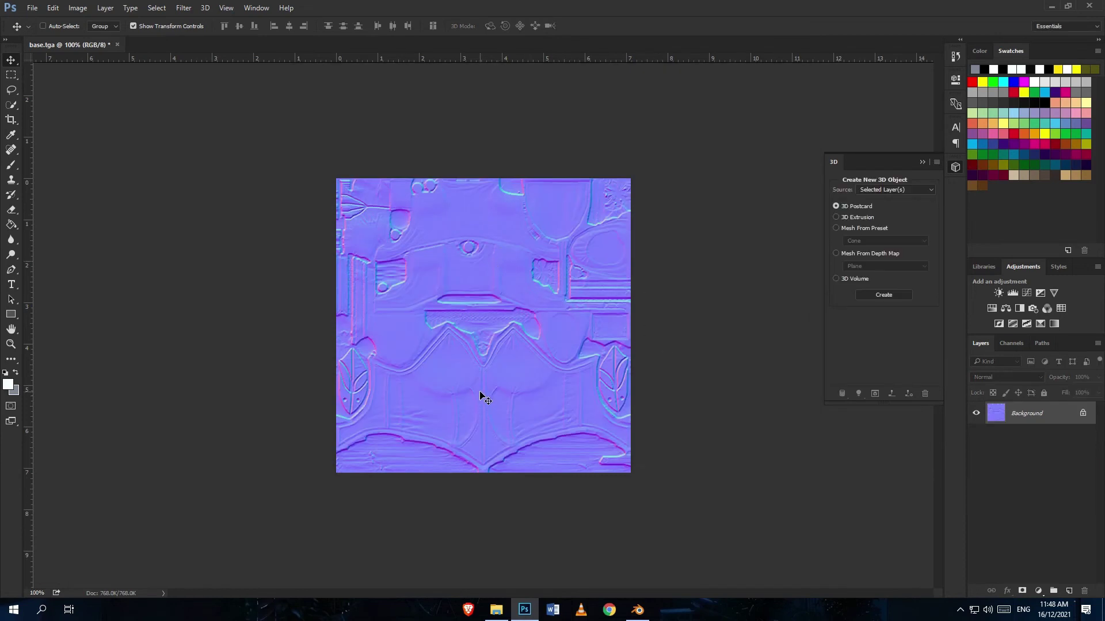
Step: Save the normal map as a Targa file named normal in the shirt texture folder
key("ctrl+shift+s")
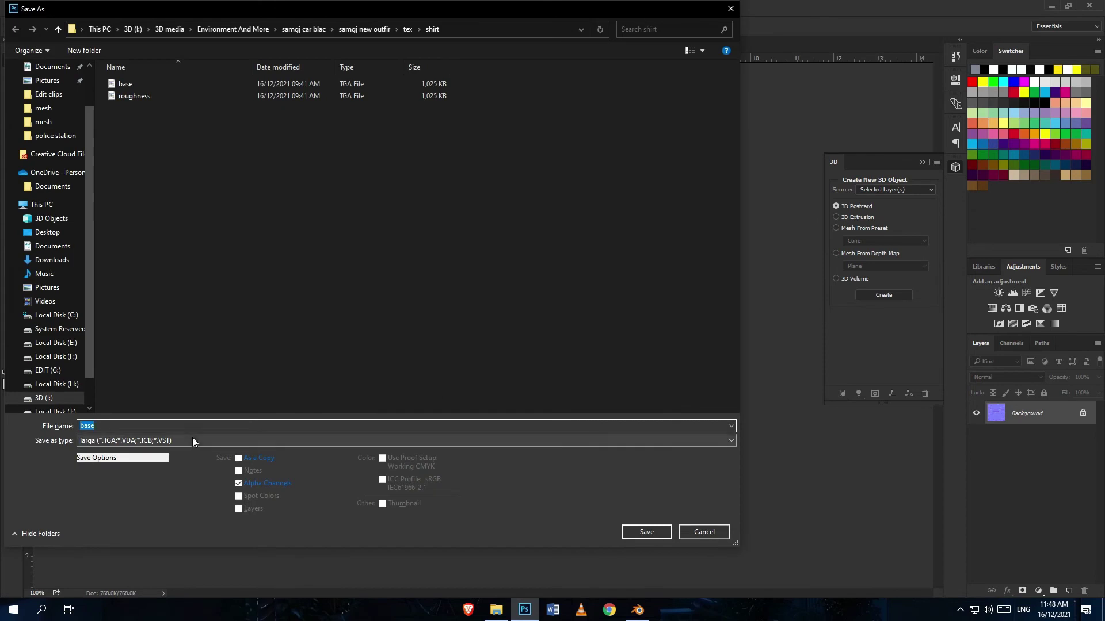
type("normal")
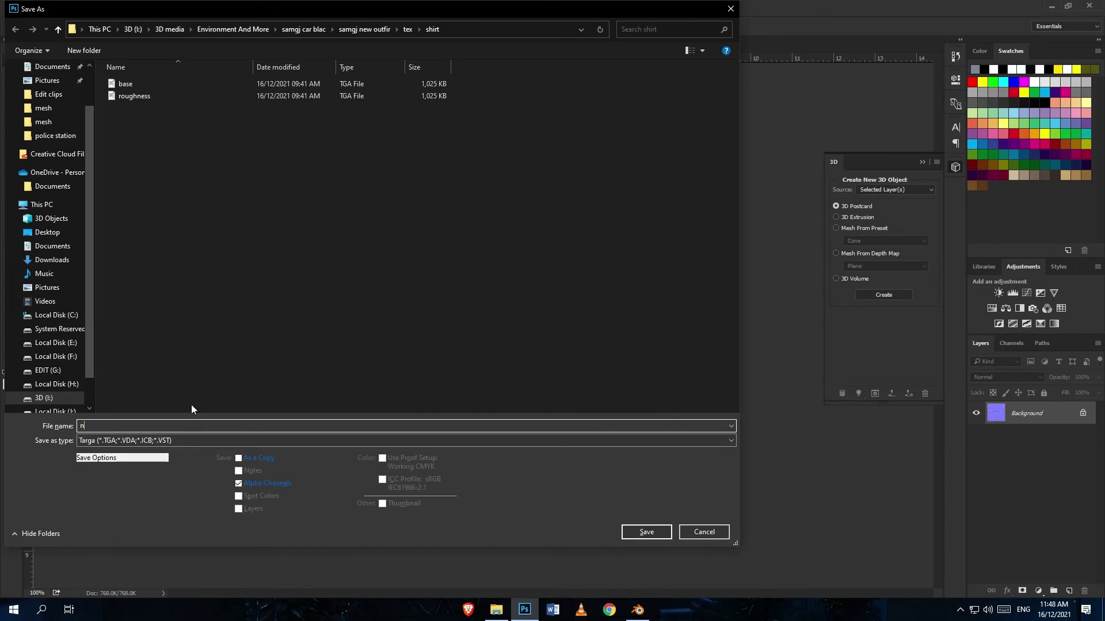
left_click(646, 531)
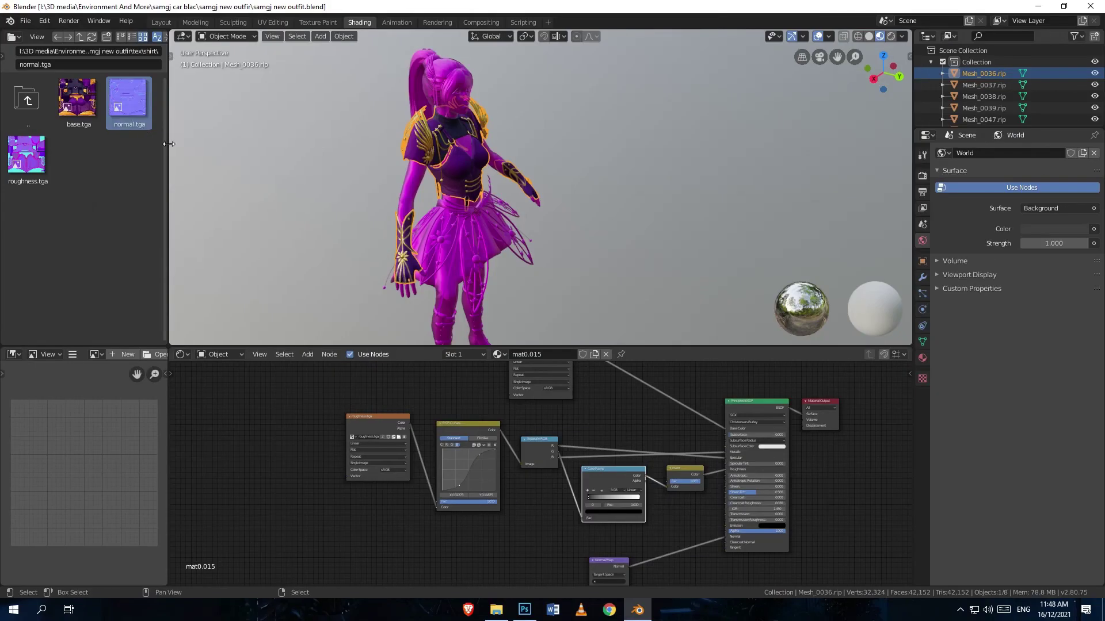
Step: In Blender, add normal.tga as an image texture in mat0.015, link its Color to the Normal Map node's Color, and save the file
left_click_drag(128, 99, 527, 534)
middle_click_drag(527, 534, 506, 464)
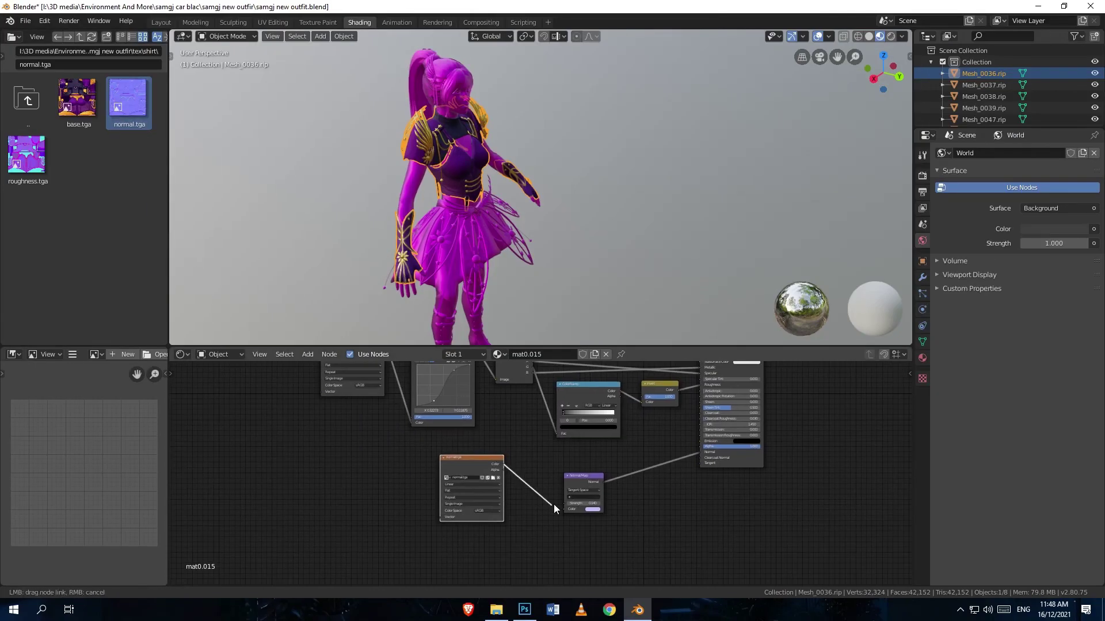
left_click_drag(564, 510, 565, 510)
scroll(624, 508, "up", 3)
key("ctrl+s")
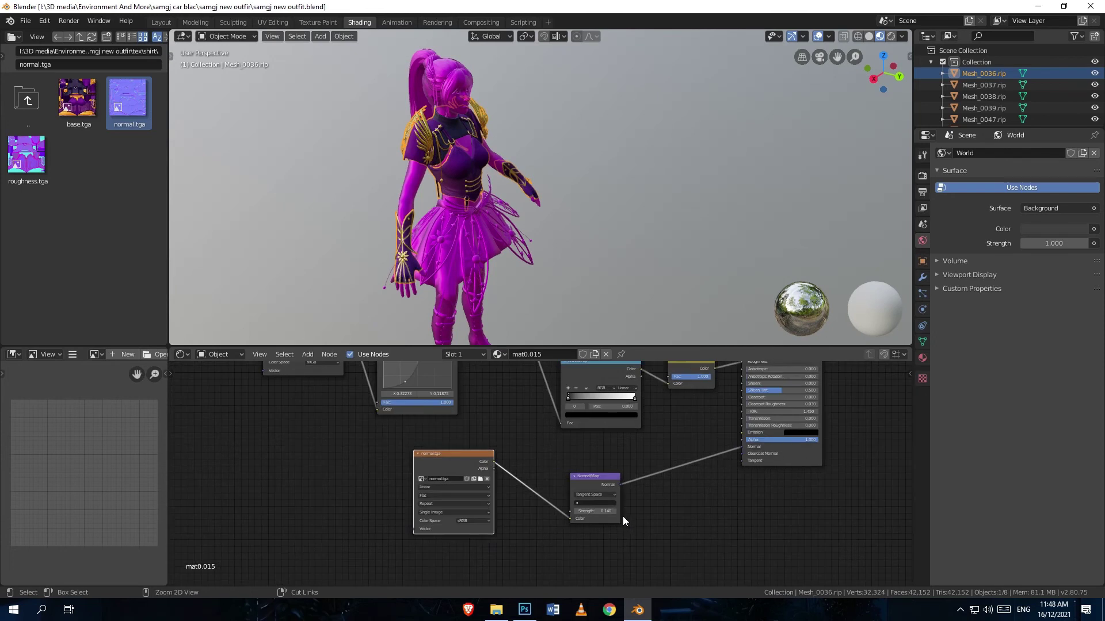
Step: Set the Normal Map node's strength to 0.45 and save the file
left_click(635, 527)
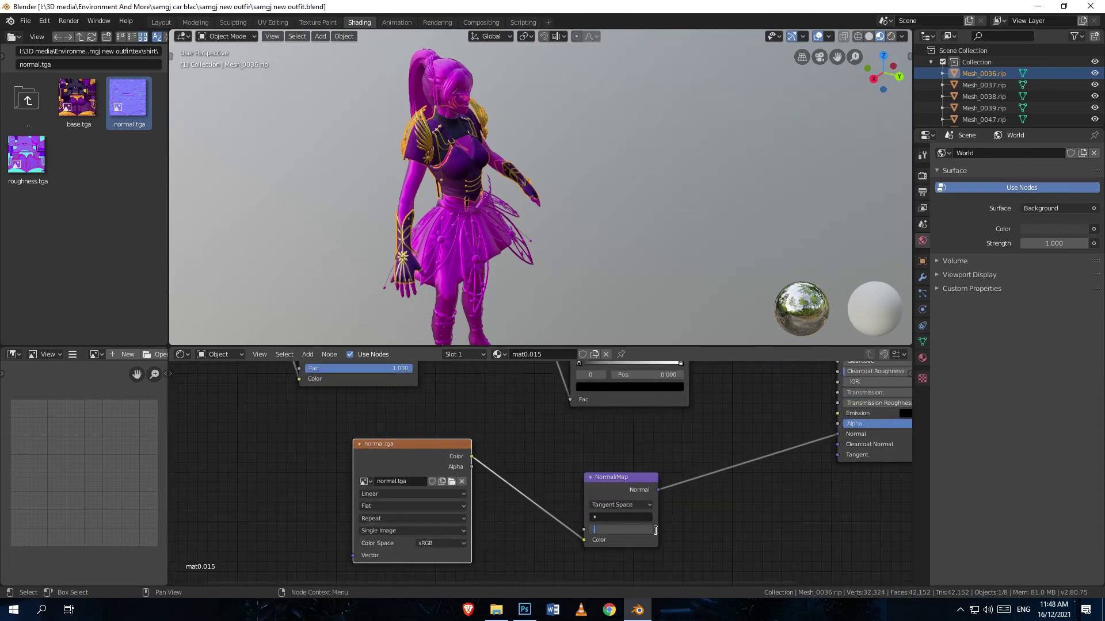
type(".45")
key("Return")
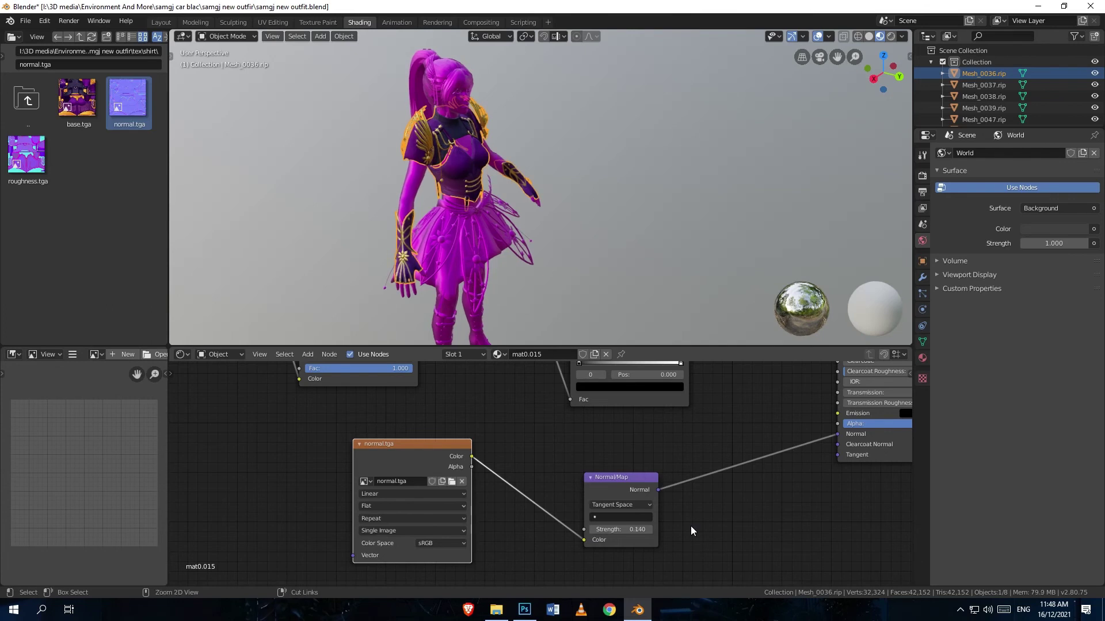
left_click(639, 527)
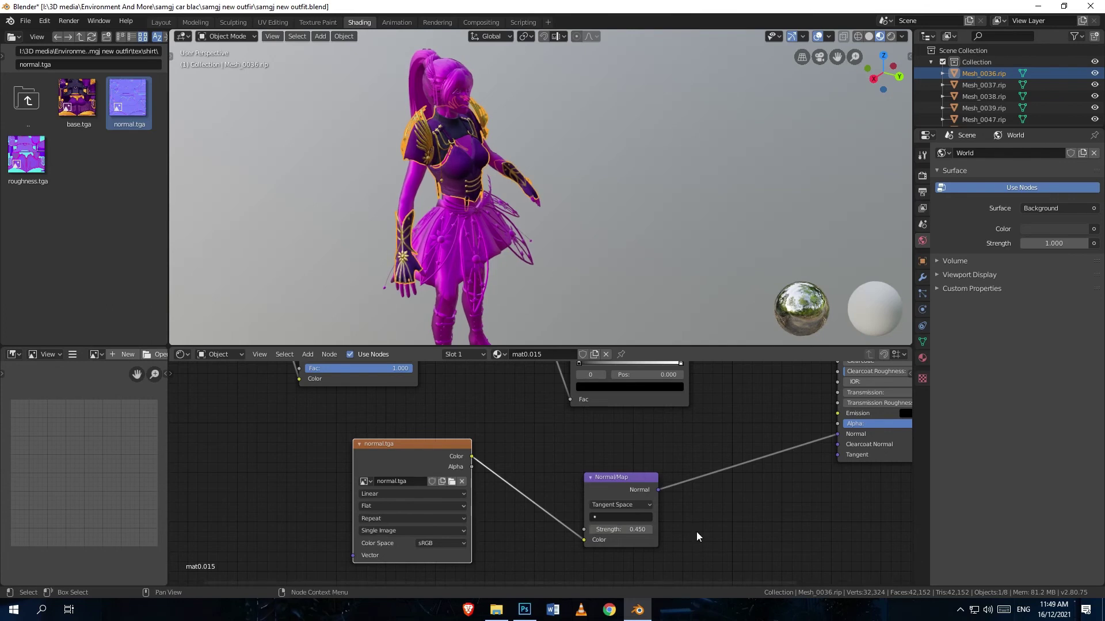
key("ctrl+s")
middle_click_drag(557, 458, 565, 529)
scroll(541, 469, "down", 1)
scroll(499, 495, "down", 4)
left_click_drag(379, 453, 294, 445)
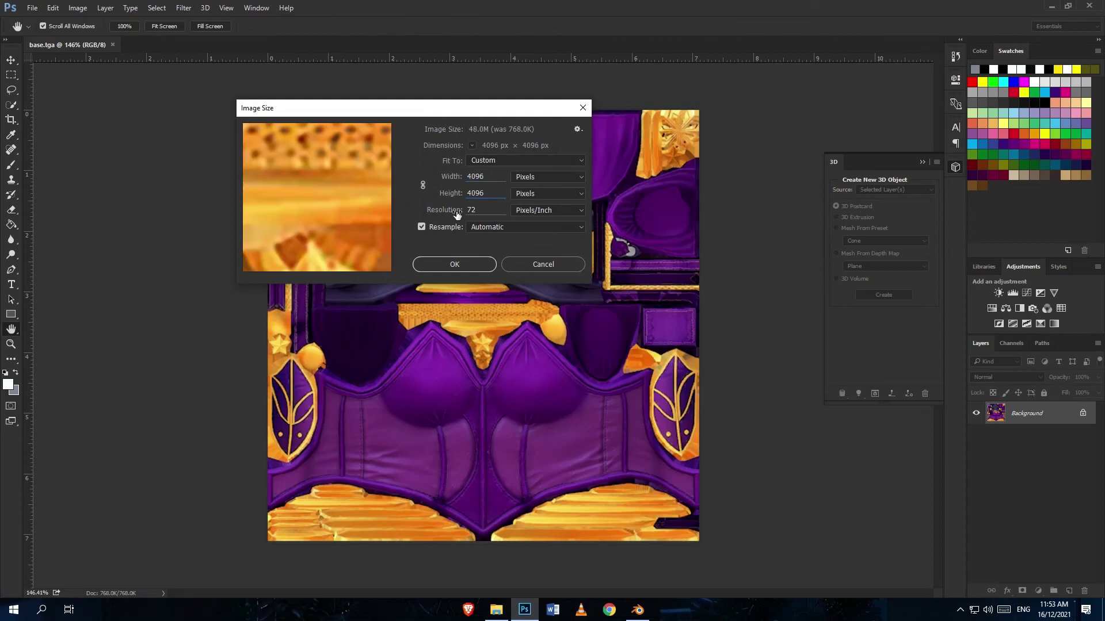
Step: In Photoshop, resize the shirt's base.tga to 4096 × 4096 pixels with resampling enabled
left_click(489, 227)
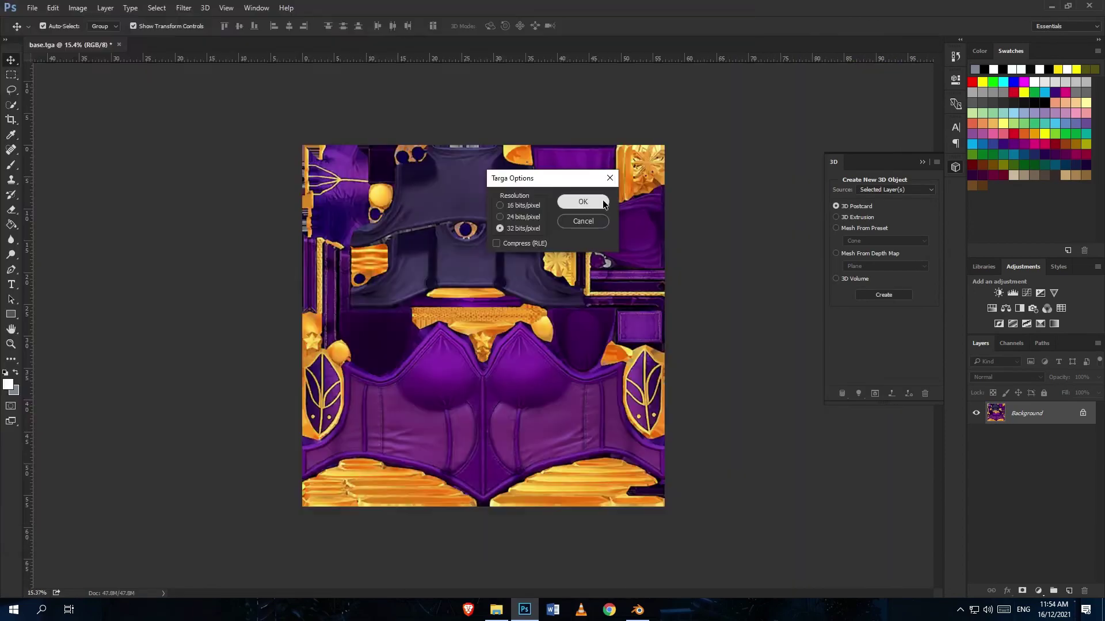